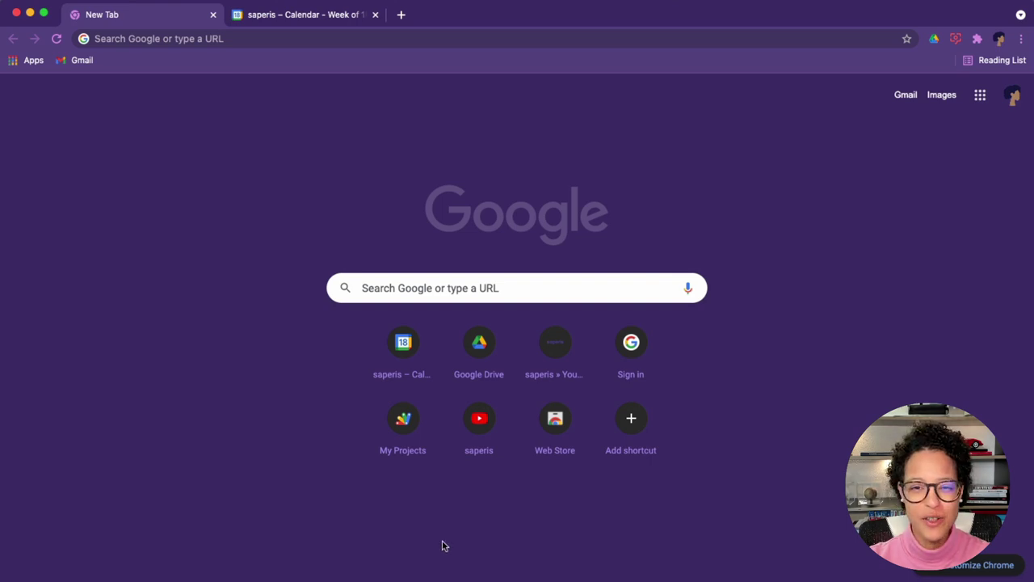
Open the Google apps grid from Chrome's new tab page.
{"action": "left_click", "coordinate": [977, 102]}
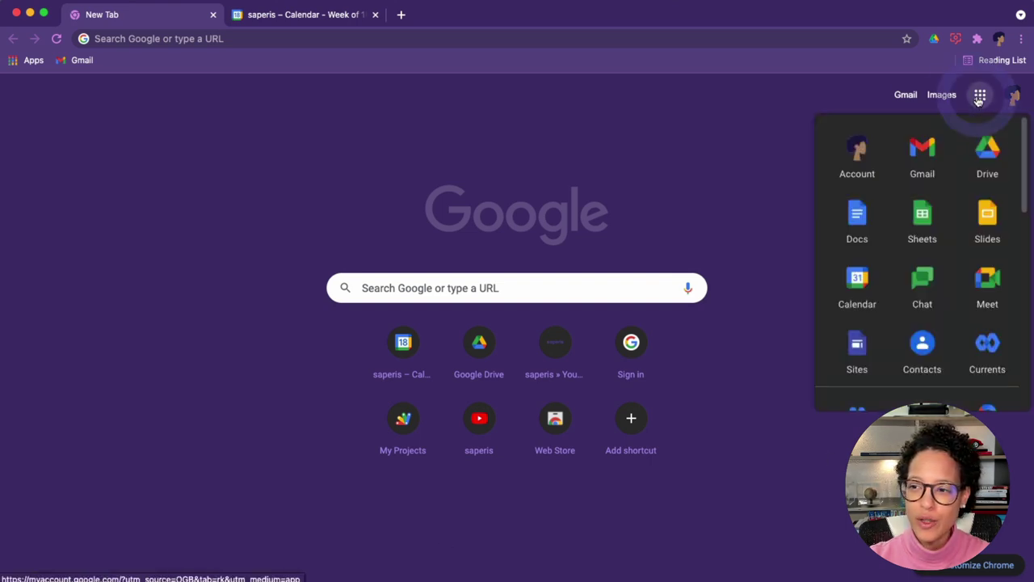
Launch Google Meet and create a meeting link for later use.
{"action": "left_click", "coordinate": [986, 281]}
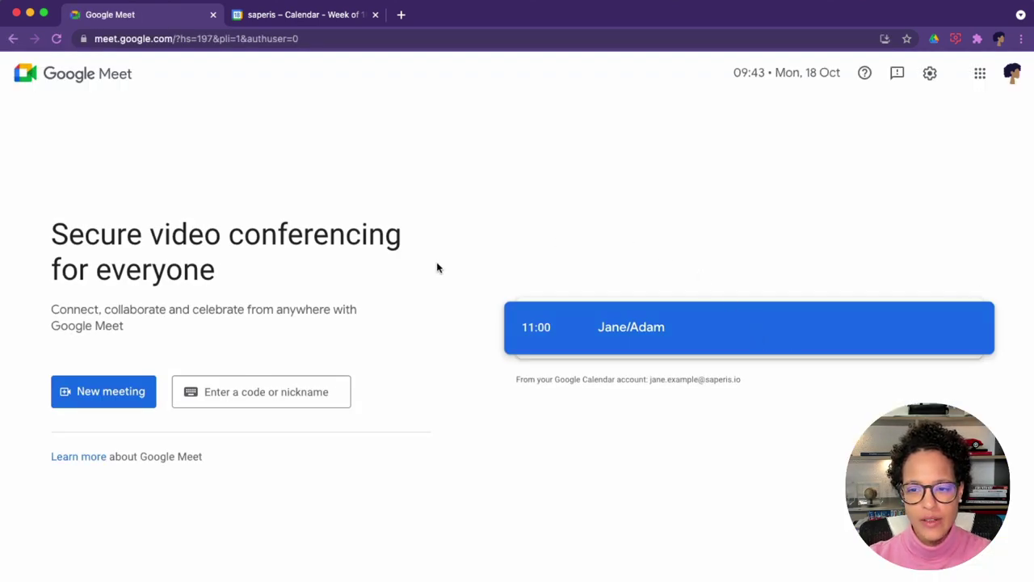
{"action": "left_click", "coordinate": [110, 391]}
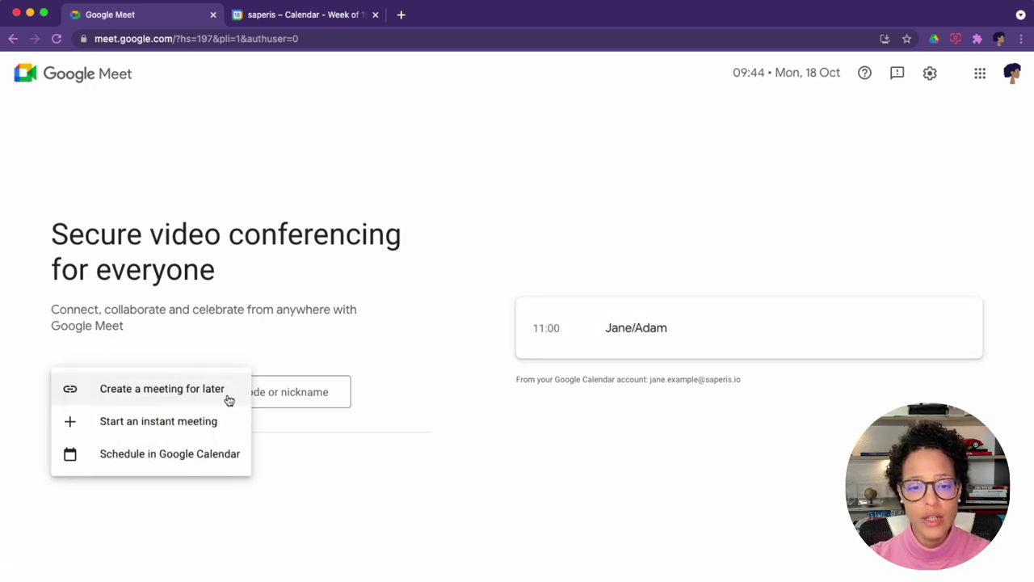
{"action": "left_click", "coordinate": [229, 400]}
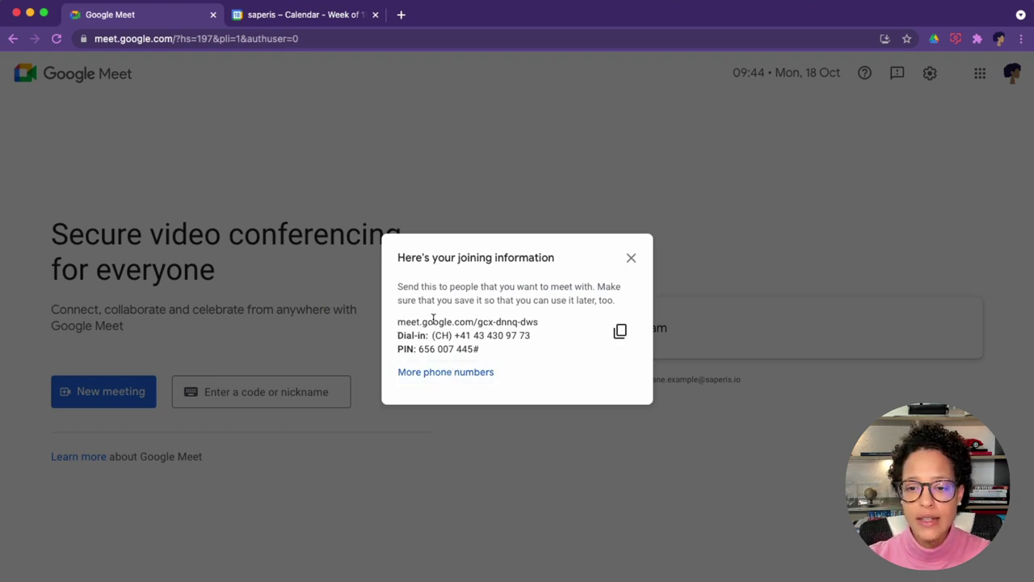
Select the meeting code in the joining details, close them, and reshow New meeting options.
{"action": "left_click", "coordinate": [539, 324]}
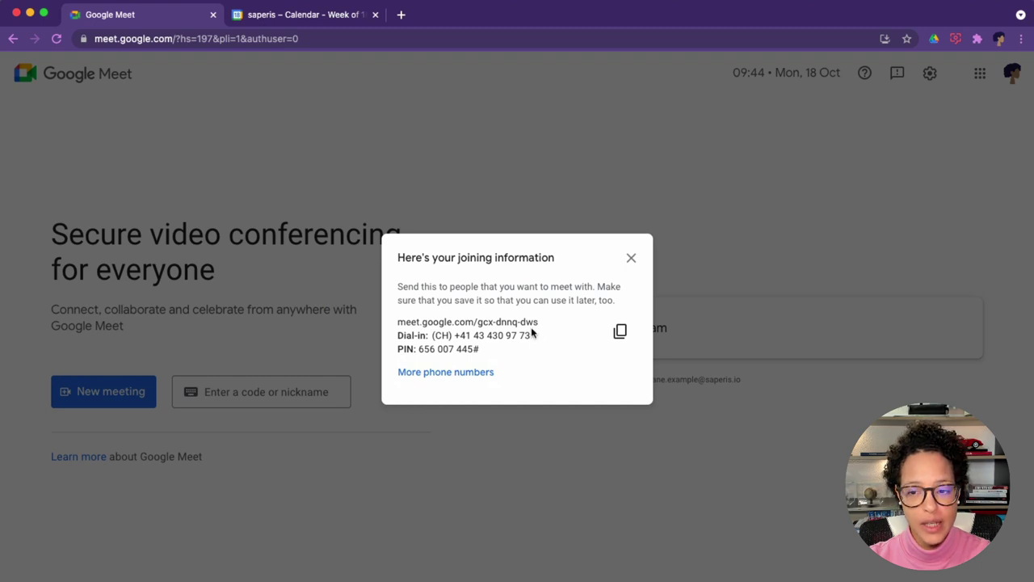
{"action": "left_click_drag", "start_coordinate": [478, 323], "coordinate": [544, 324]}
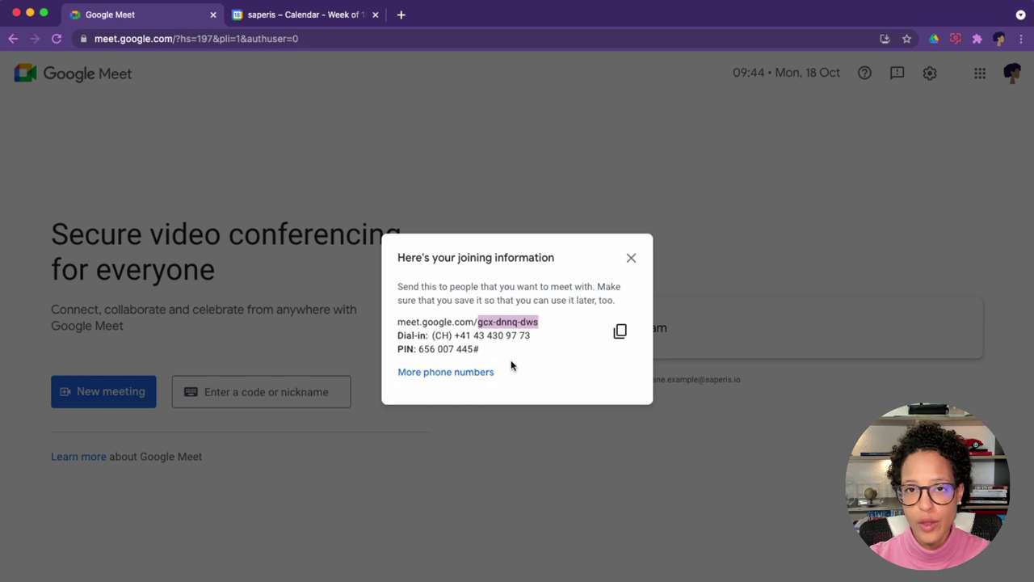
{"action": "left_click", "coordinate": [633, 259]}
{"action": "left_click", "coordinate": [121, 392]}
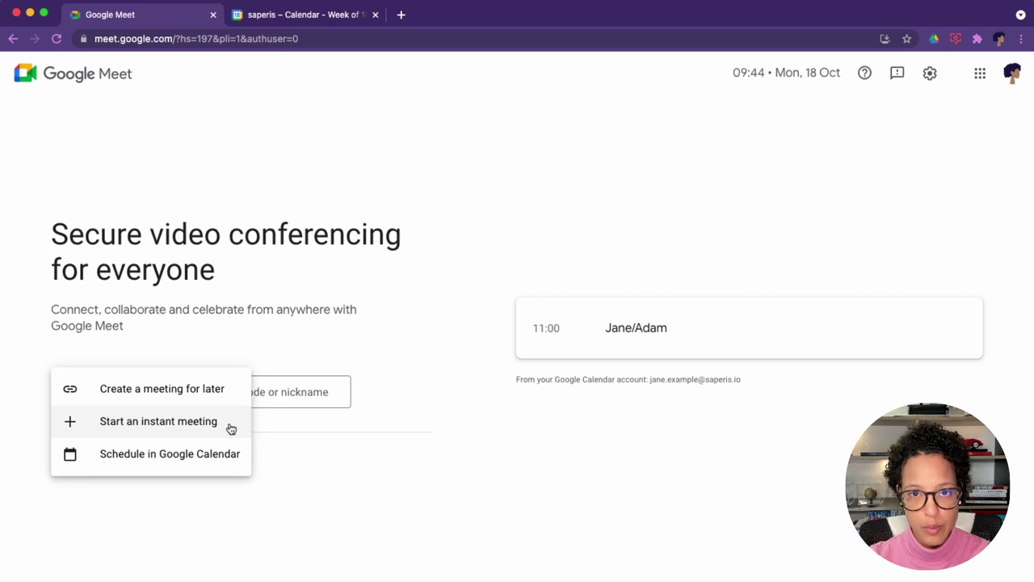
Start a Google Calendar event draft with a Meet link, then return to the Meet tab.
{"action": "left_click", "coordinate": [177, 464]}
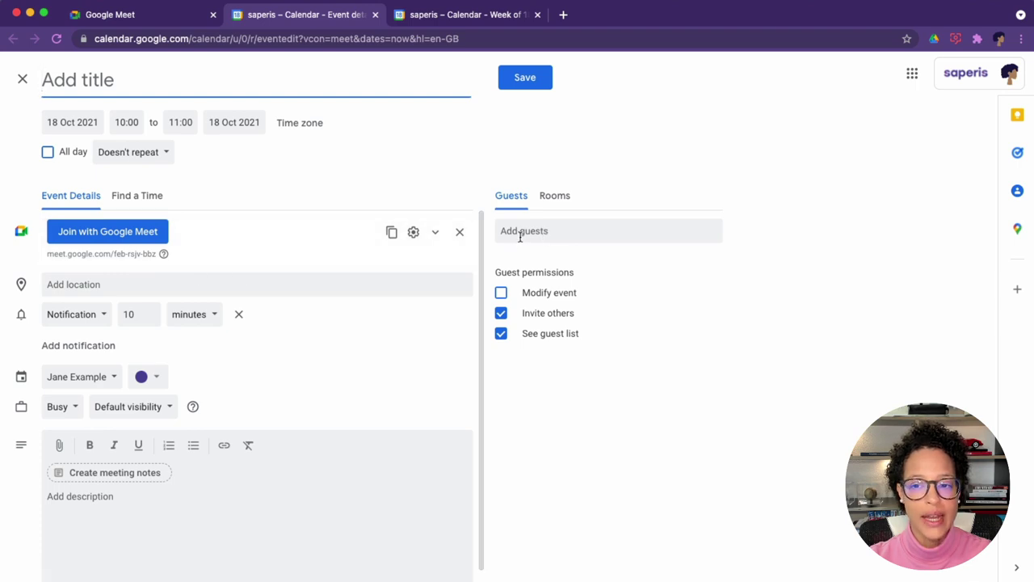
{"action": "left_click", "coordinate": [121, 16]}
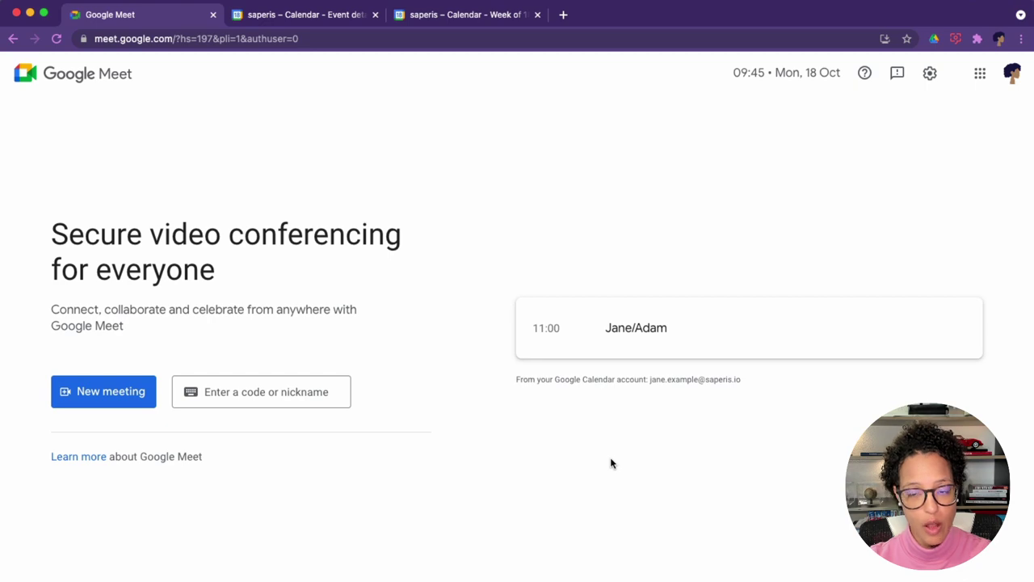
{"action": "left_click", "coordinate": [619, 343]}
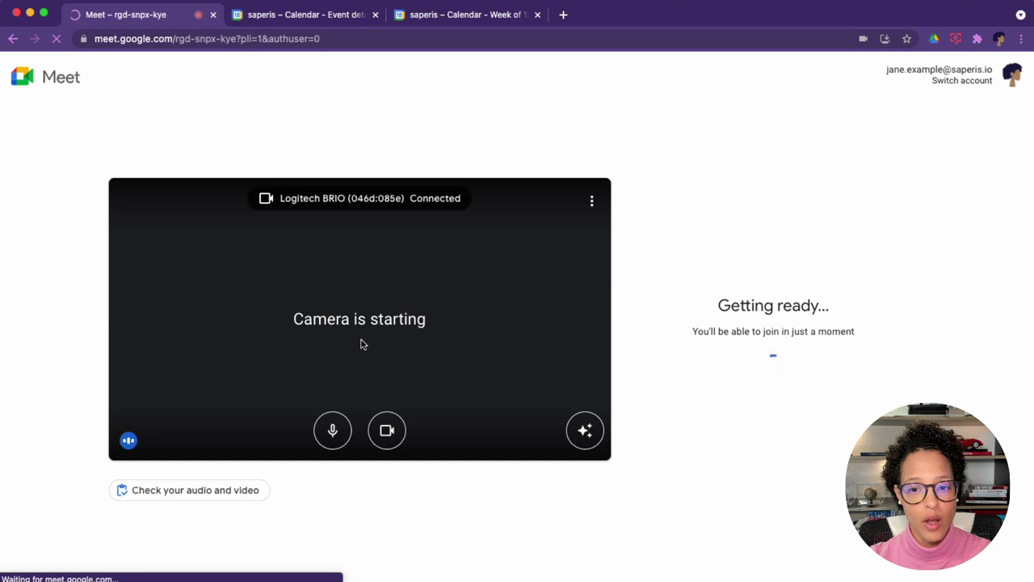
{"action": "left_click", "coordinate": [13, 39]}
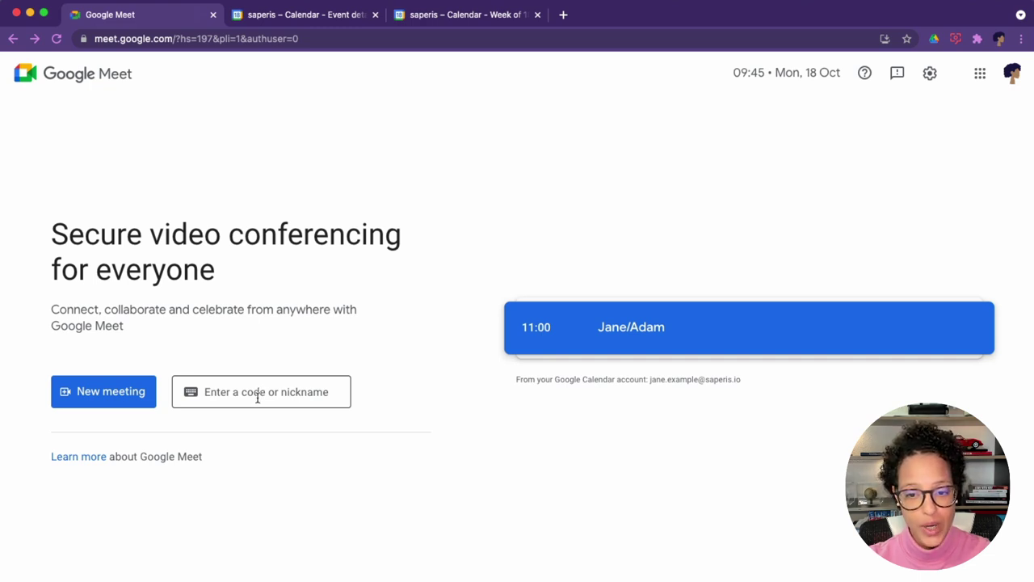
{"action": "left_click", "coordinate": [260, 395]}
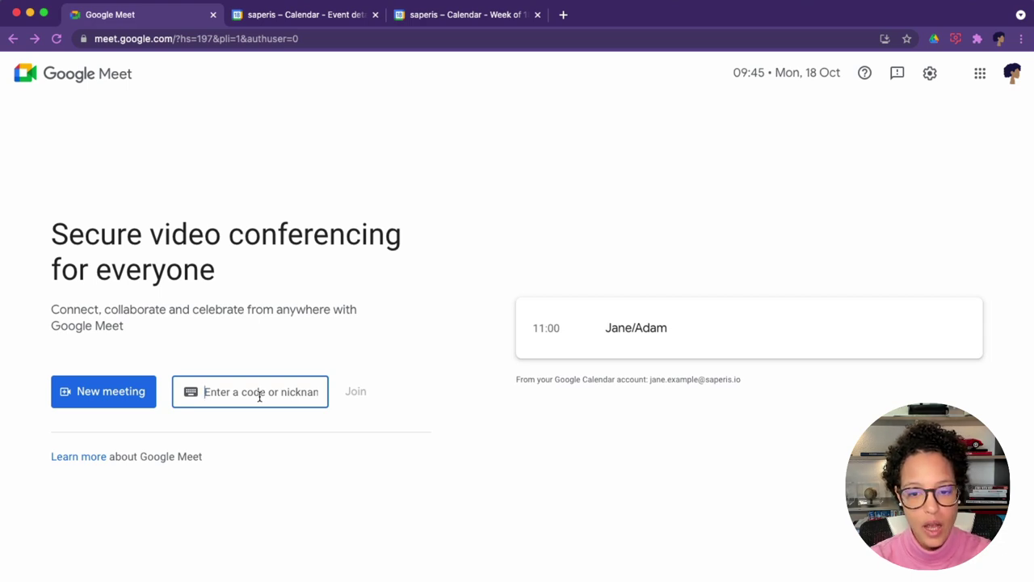
{"action": "type", "text": "saperis"}
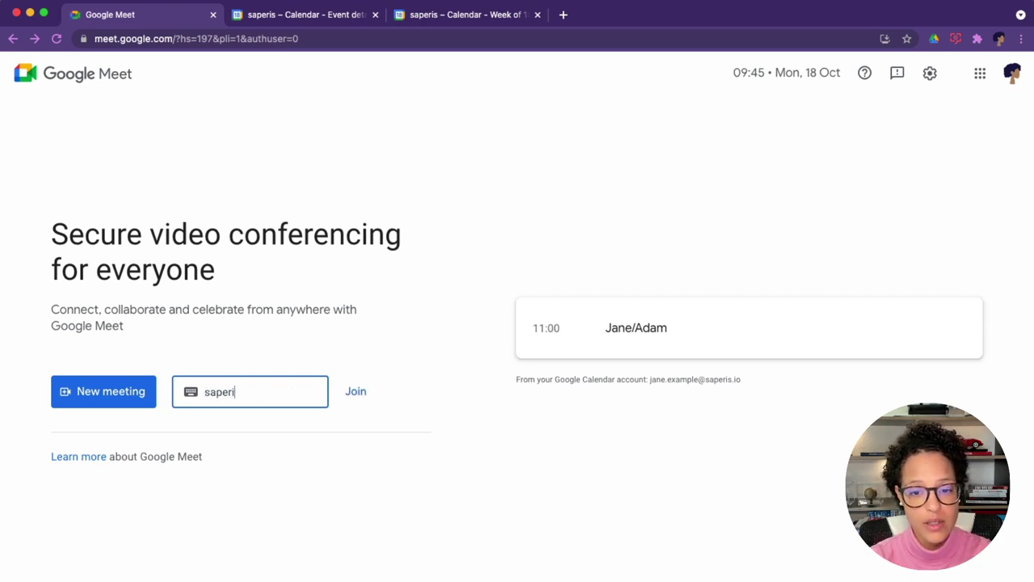
{"action": "left_click", "coordinate": [357, 393]}
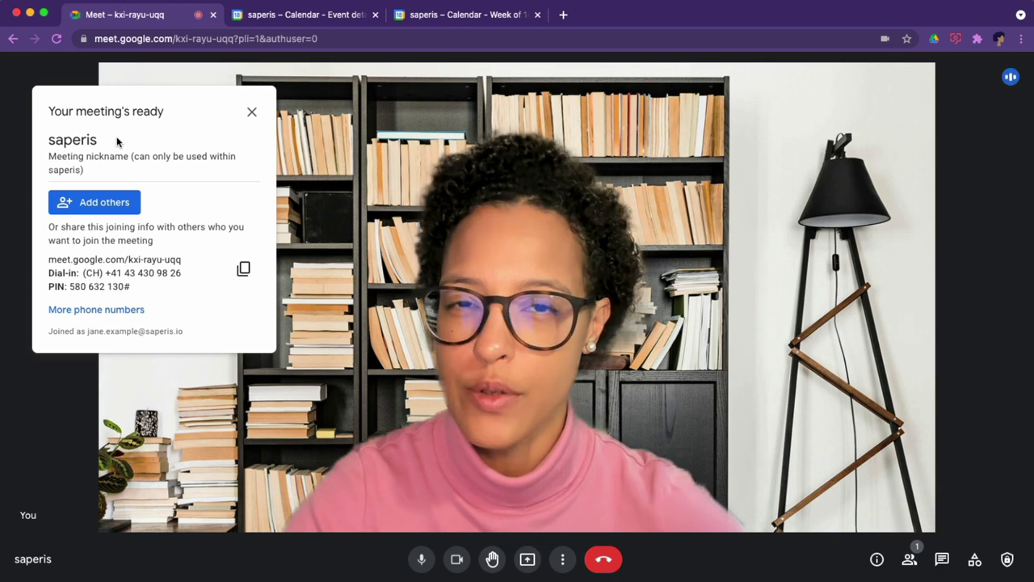
{"action": "left_click", "coordinate": [457, 559]}
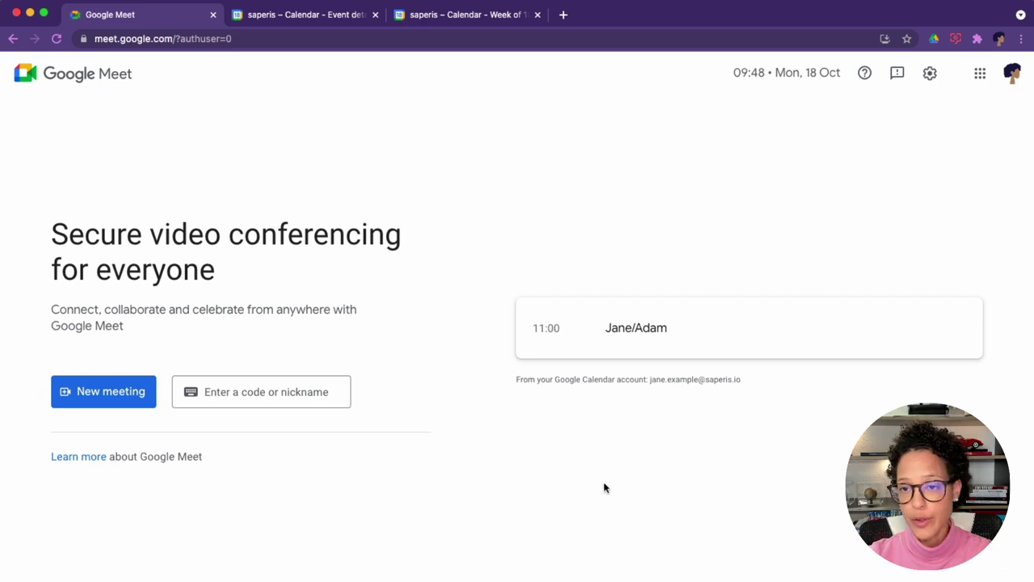
Open the 11:00 meeting lobby and try the phone-on-table and Spaceship backgrounds.
{"action": "left_click", "coordinate": [626, 339]}
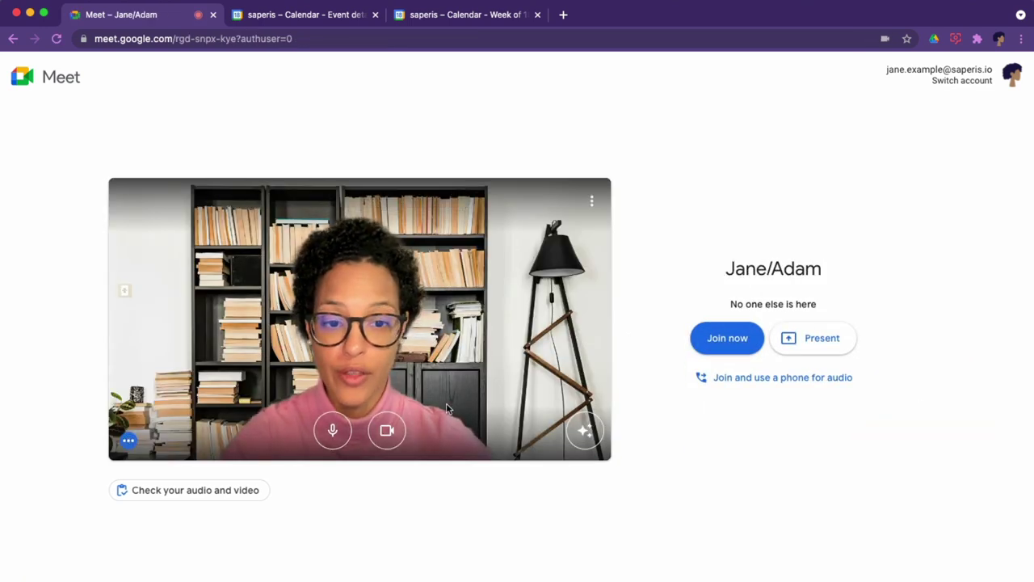
{"action": "left_click", "coordinate": [595, 433]}
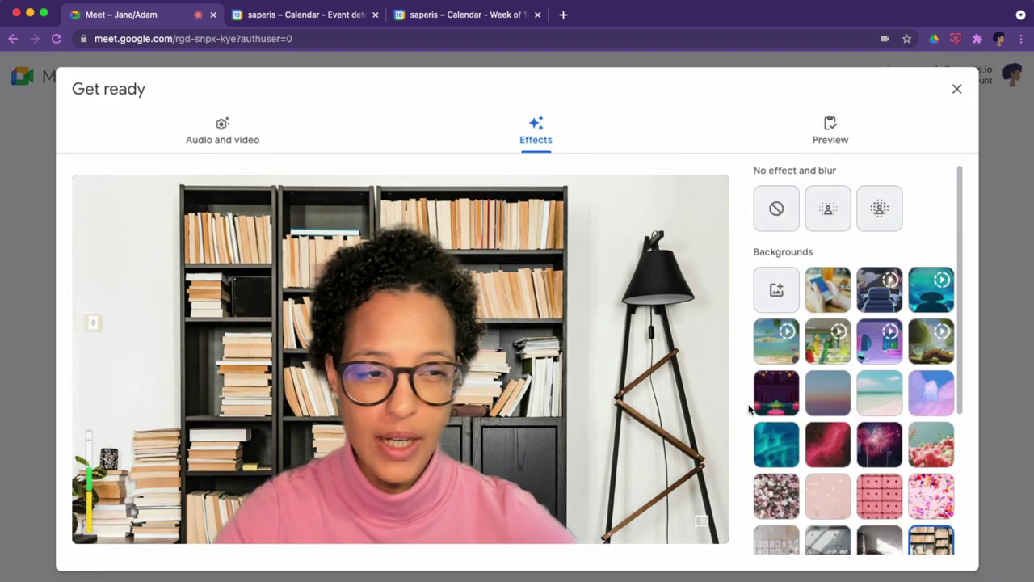
{"action": "left_click", "coordinate": [839, 296]}
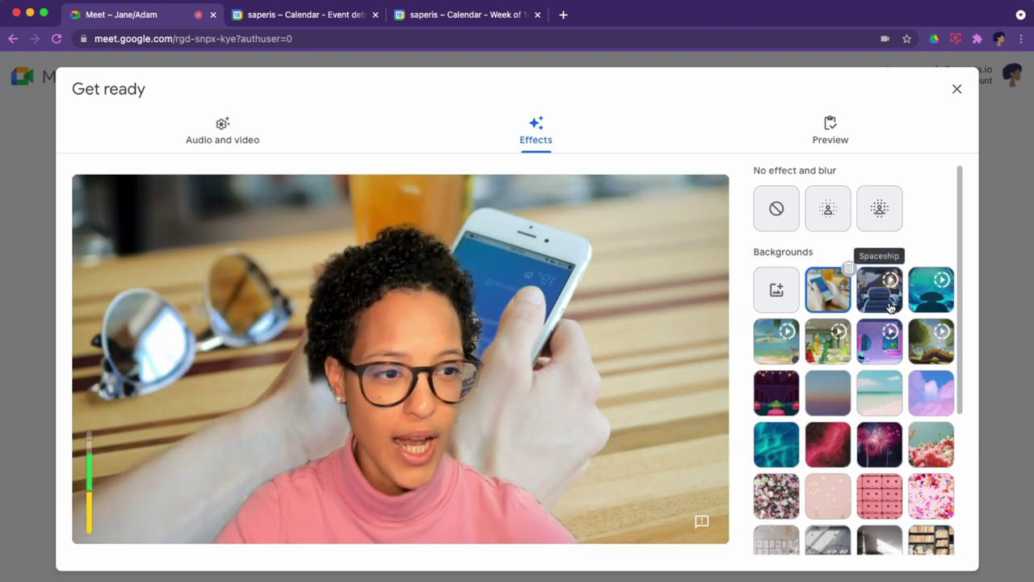
{"action": "left_click", "coordinate": [889, 304]}
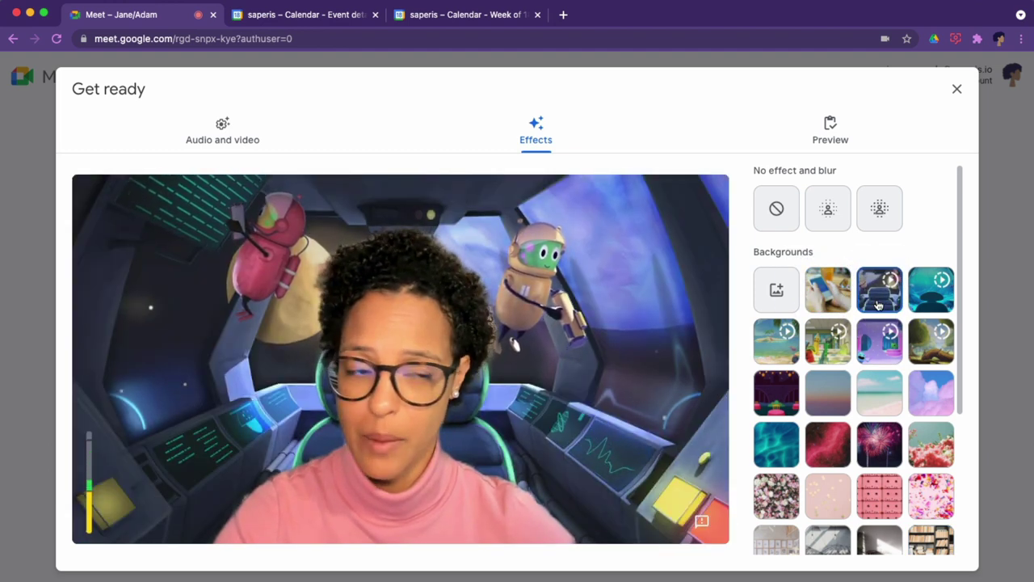
Settle on a slight background blur and bring up the audio and video check.
{"action": "left_click", "coordinate": [826, 225]}
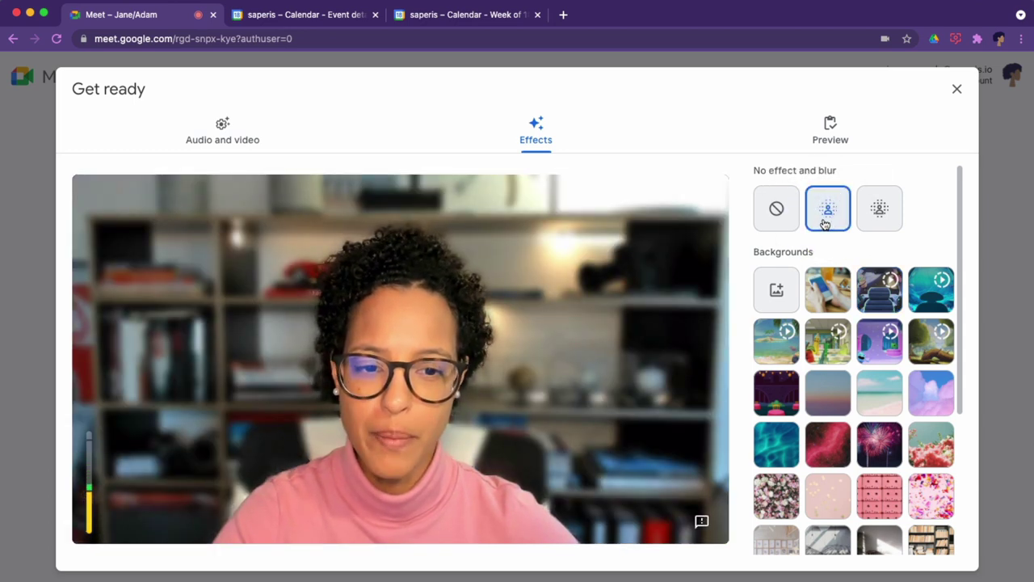
{"action": "left_click", "coordinate": [887, 212]}
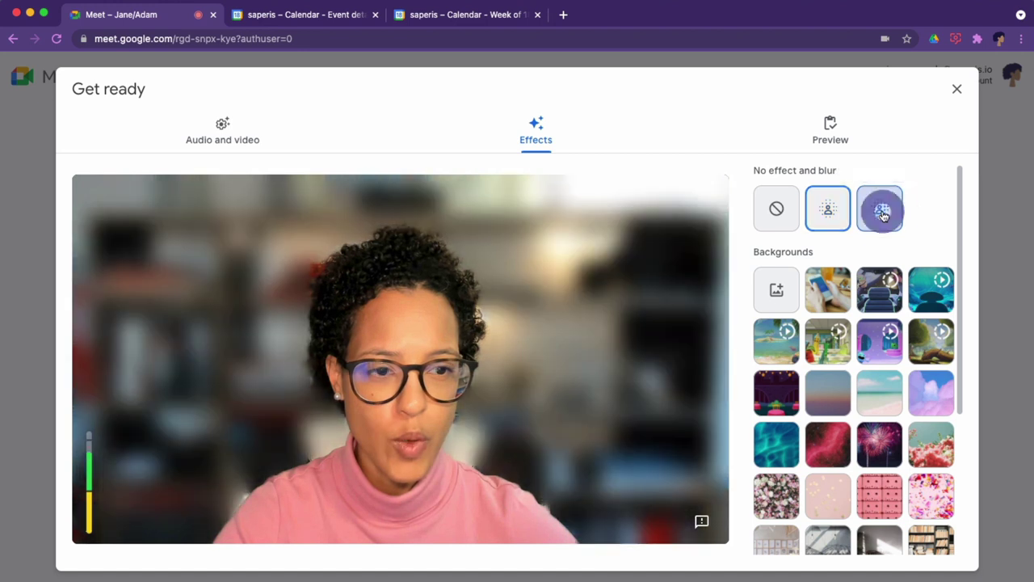
{"action": "left_click", "coordinate": [832, 216]}
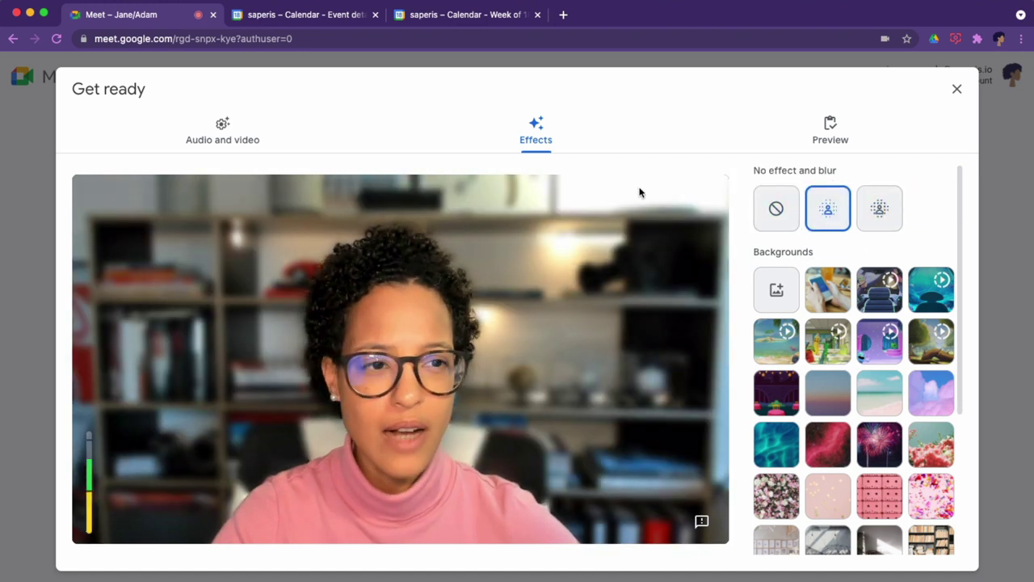
{"action": "left_click", "coordinate": [957, 89]}
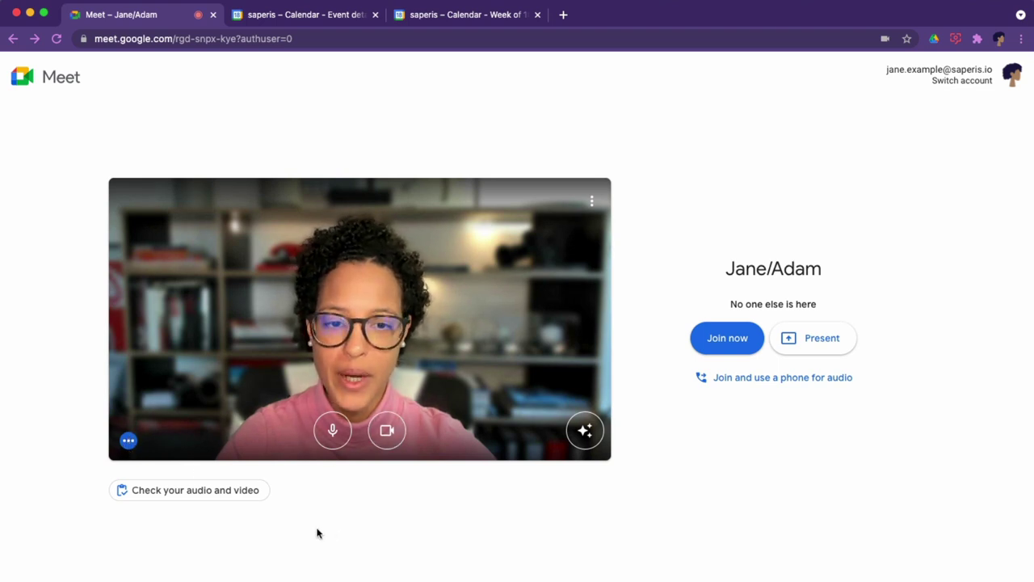
{"action": "left_click", "coordinate": [151, 499]}
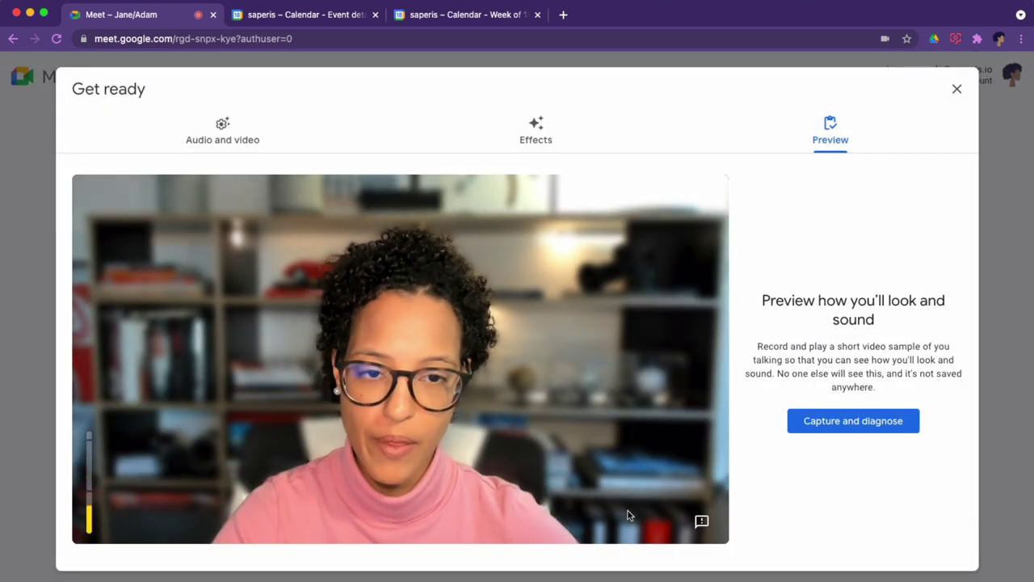
Record a preview sample, then inspect camera and microphone lists, keeping Logitech BRIO and THRONMAX.
{"action": "left_click", "coordinate": [880, 429]}
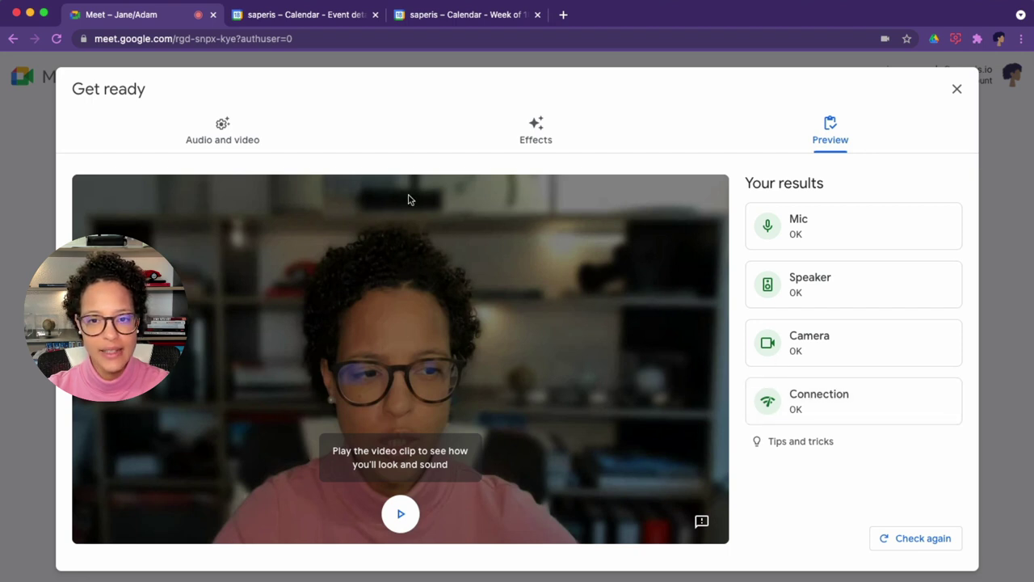
{"action": "left_click", "coordinate": [228, 136]}
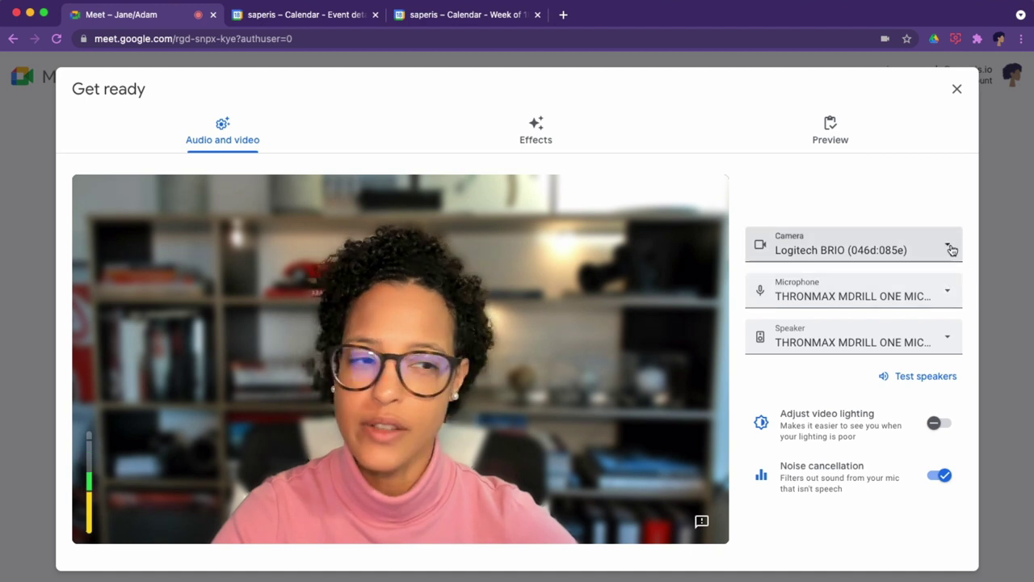
{"action": "left_click", "coordinate": [952, 249]}
{"action": "left_click", "coordinate": [954, 176]}
{"action": "left_click", "coordinate": [957, 280]}
{"action": "left_click", "coordinate": [953, 176]}
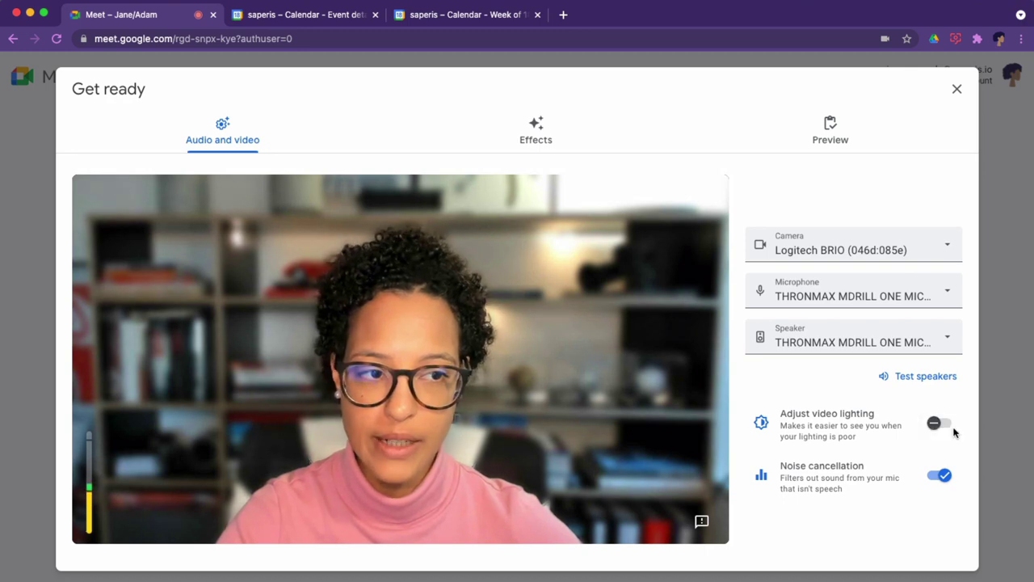
Close the Get ready check, join the Jane/Adam call, and show the People panel.
{"action": "left_click", "coordinate": [553, 150]}
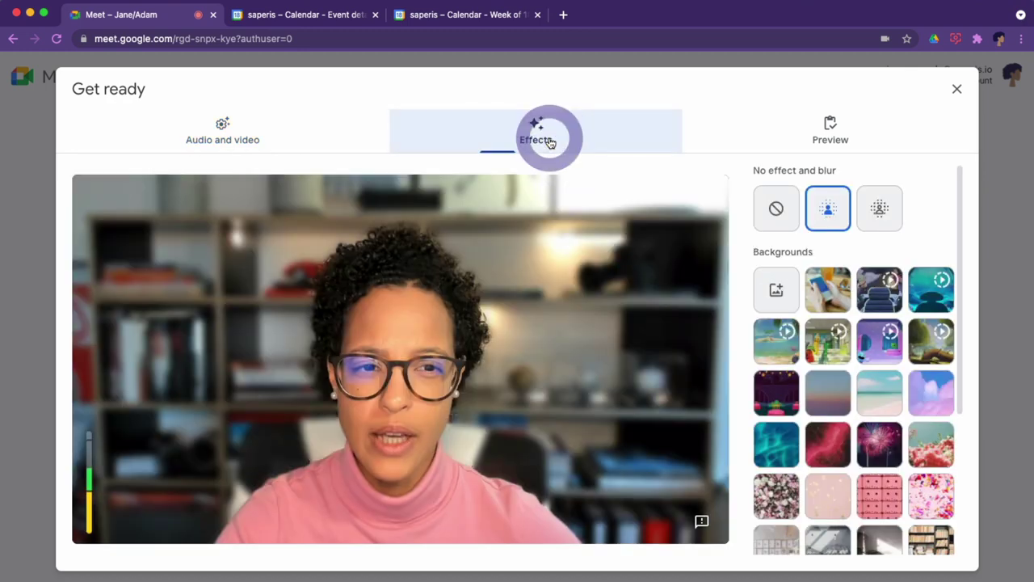
{"action": "left_click", "coordinate": [841, 130]}
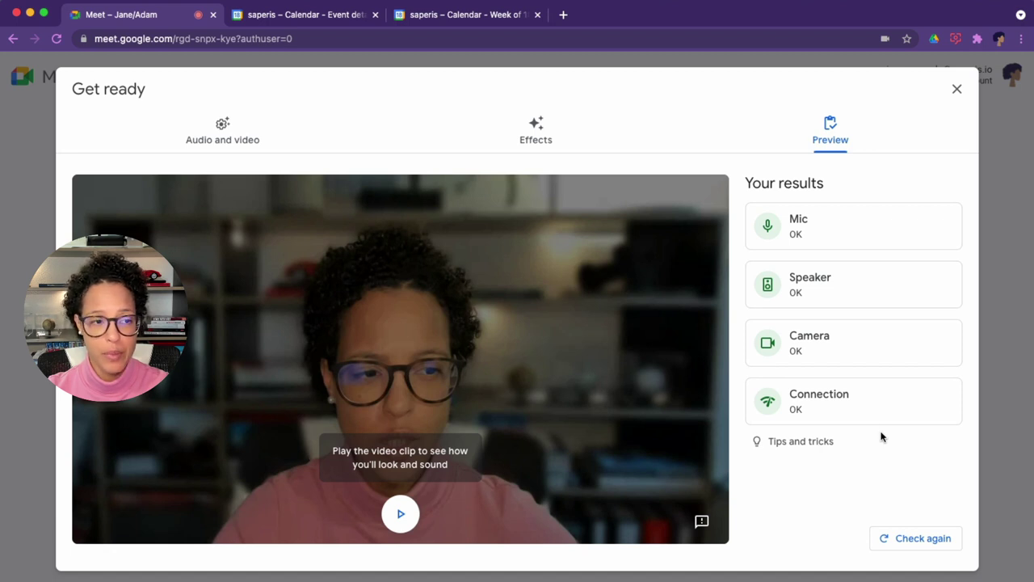
{"action": "left_click", "coordinate": [956, 91]}
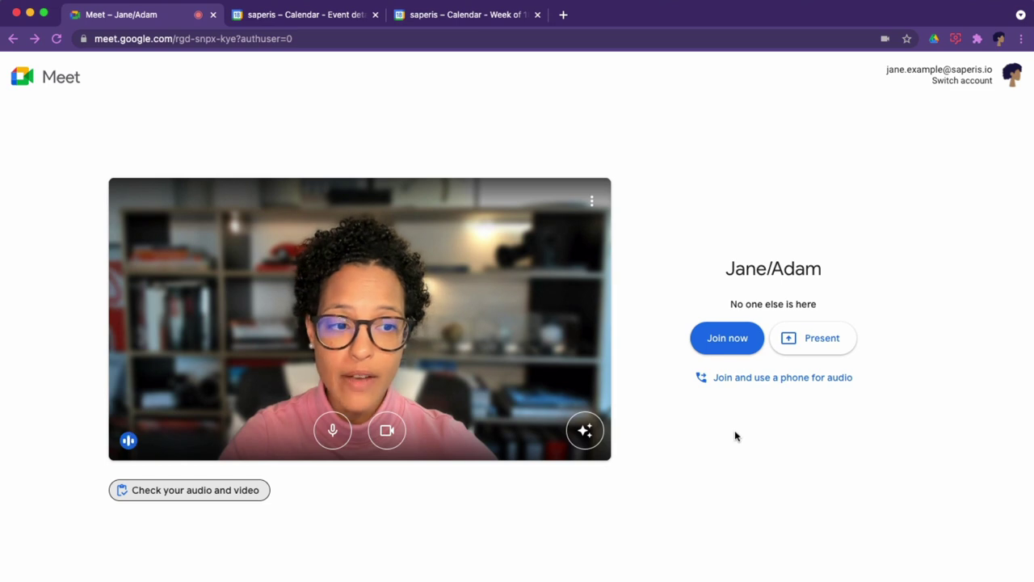
{"action": "left_click", "coordinate": [728, 339]}
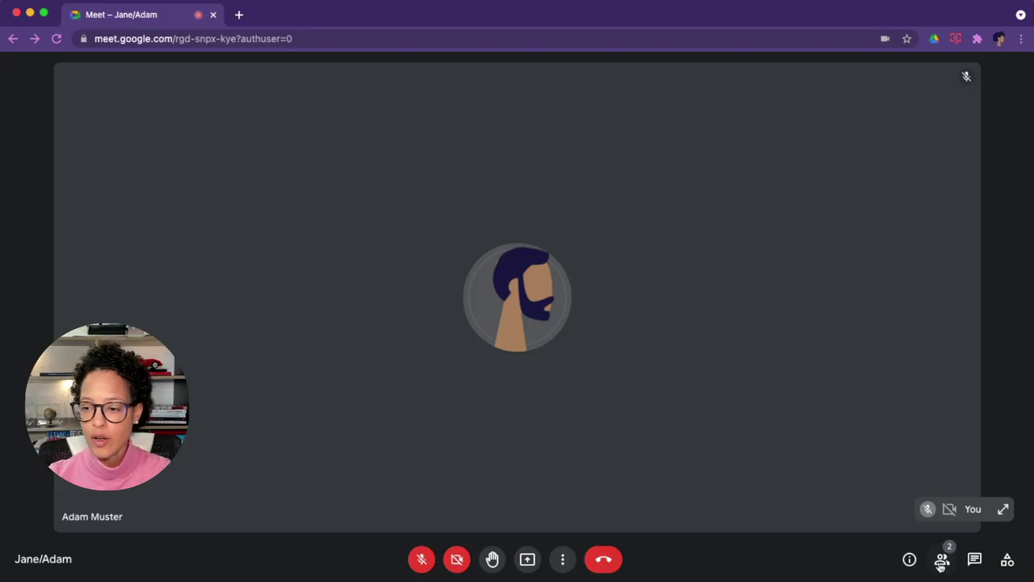
{"action": "left_click", "coordinate": [942, 561]}
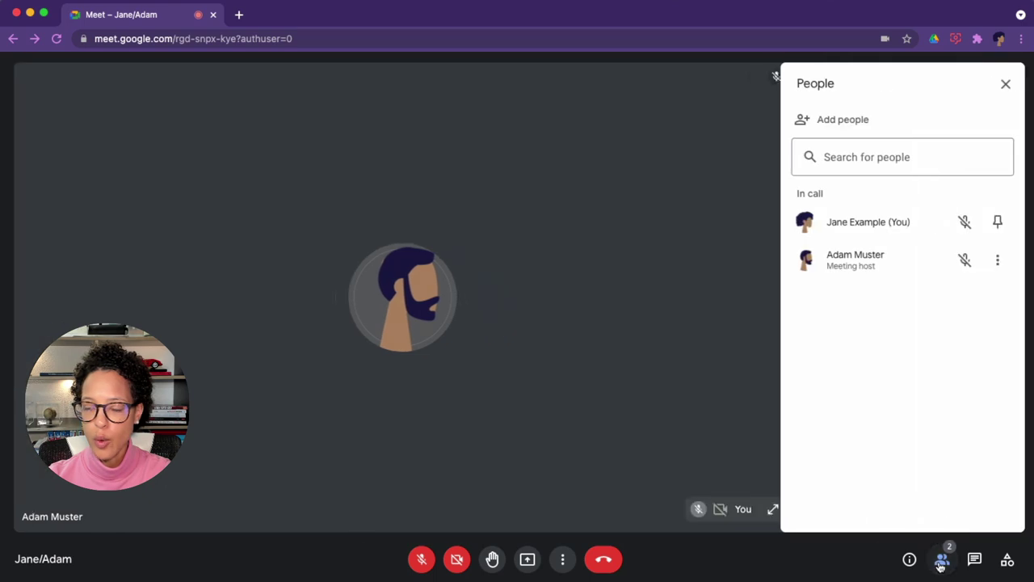
Send an e-mail invitation to a suggested contact.
{"action": "left_click", "coordinate": [843, 120]}
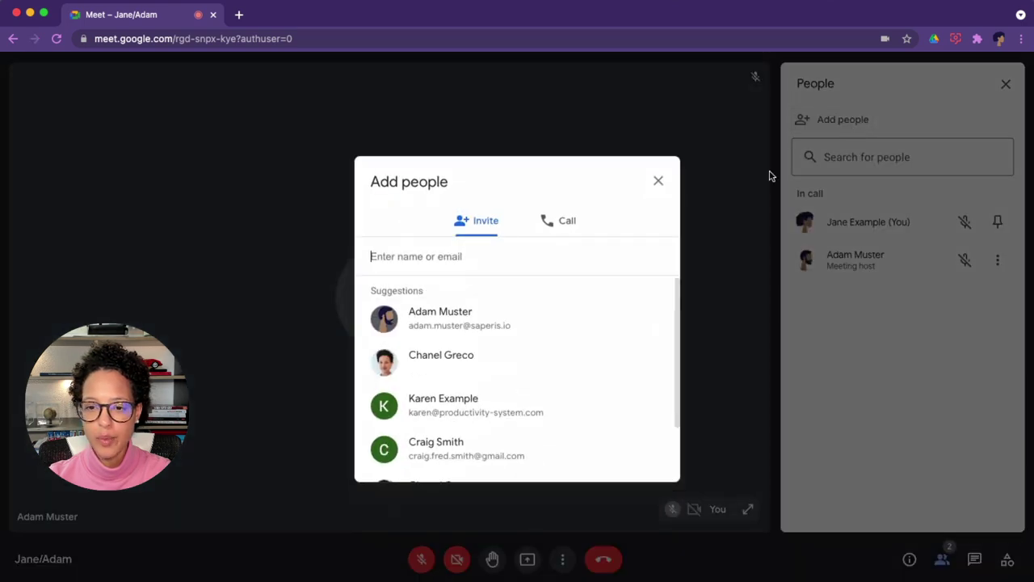
{"action": "left_click", "coordinate": [475, 450]}
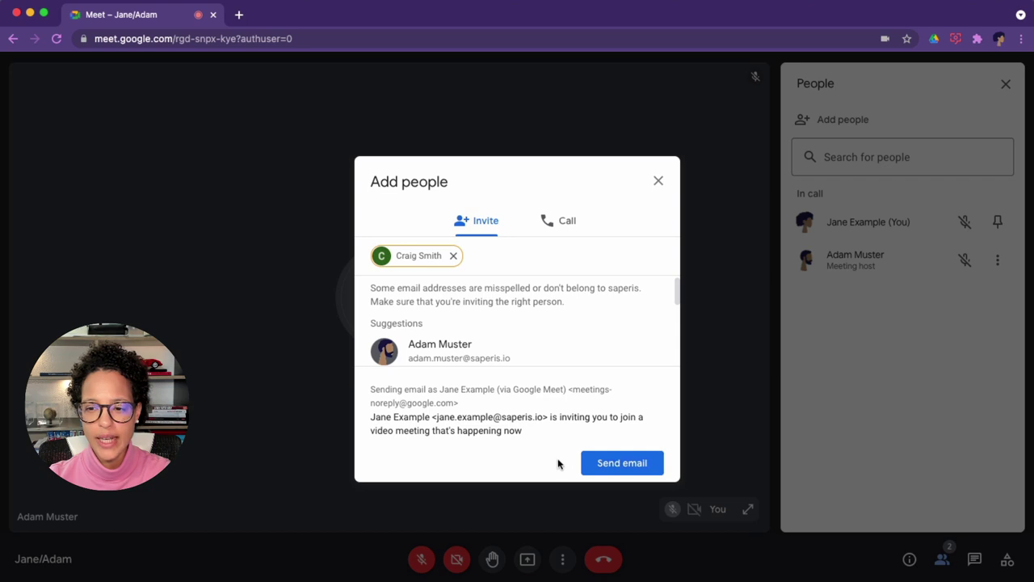
{"action": "left_click", "coordinate": [635, 464]}
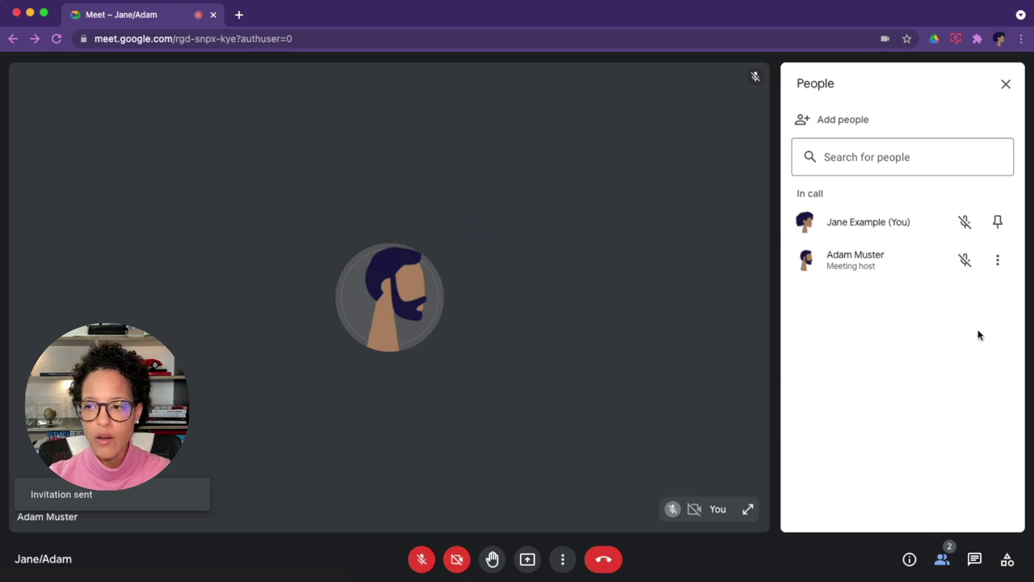
Reopen Add people, view the phone invite option, and close the dialog.
{"action": "left_click", "coordinate": [848, 119]}
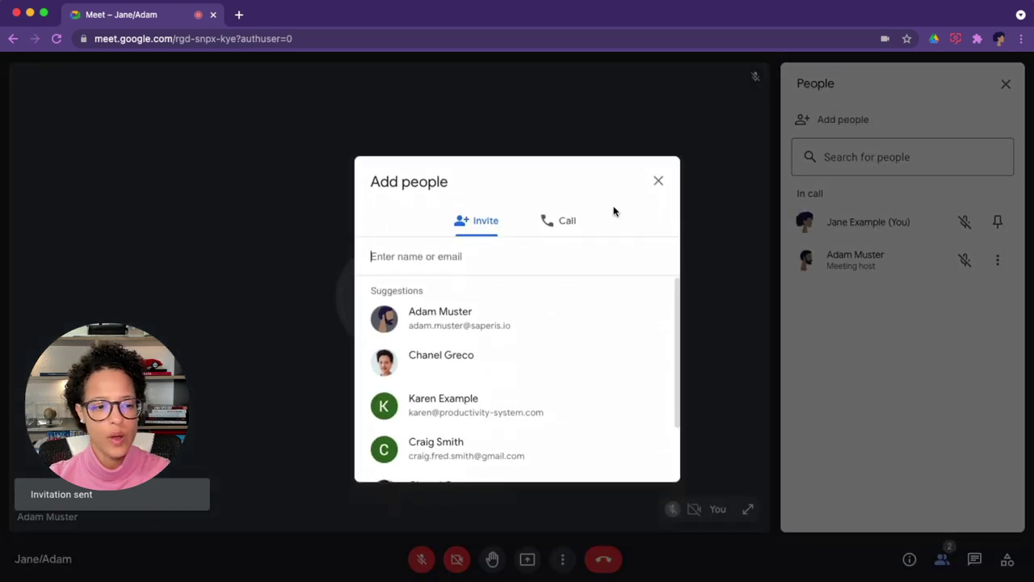
{"action": "left_click", "coordinate": [565, 223]}
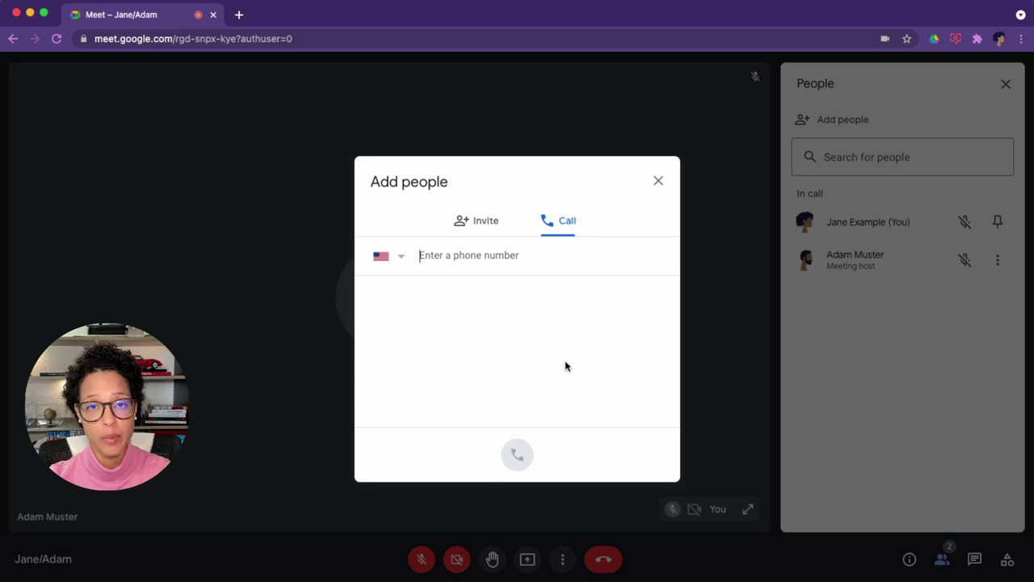
{"action": "left_click", "coordinate": [659, 184]}
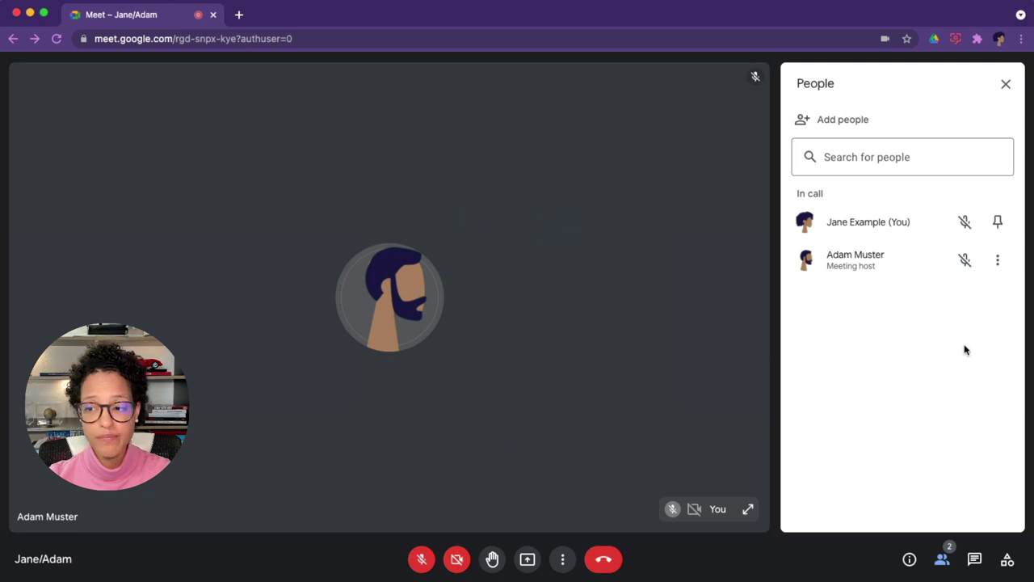
Open the other participant's three-dot options menu.
{"action": "left_click", "coordinate": [998, 260]}
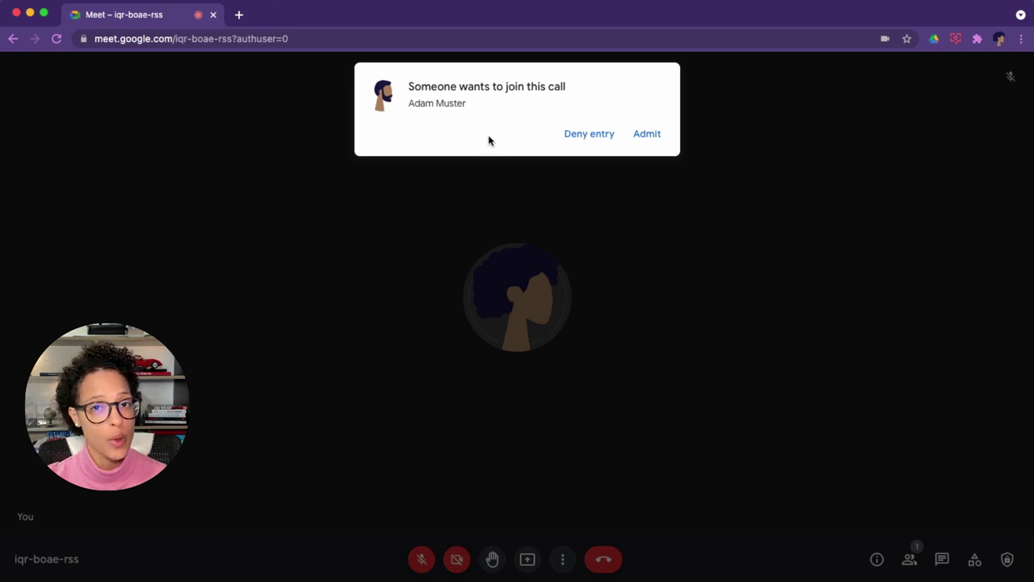
Admit the participant waiting to join the call.
{"action": "left_click", "coordinate": [648, 136]}
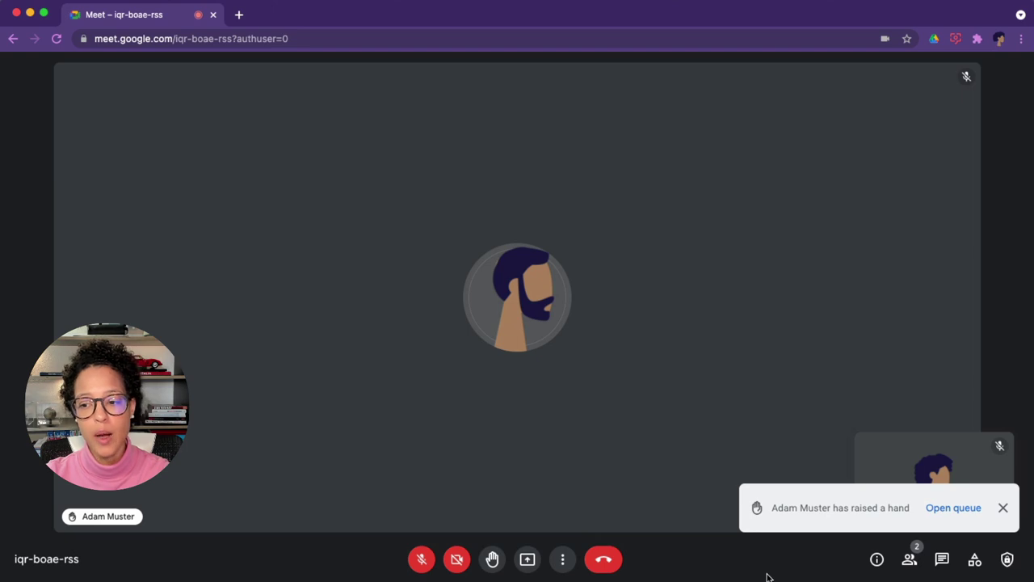
Open the raised-hand queue and lower the participant's hand.
{"action": "left_click", "coordinate": [967, 509]}
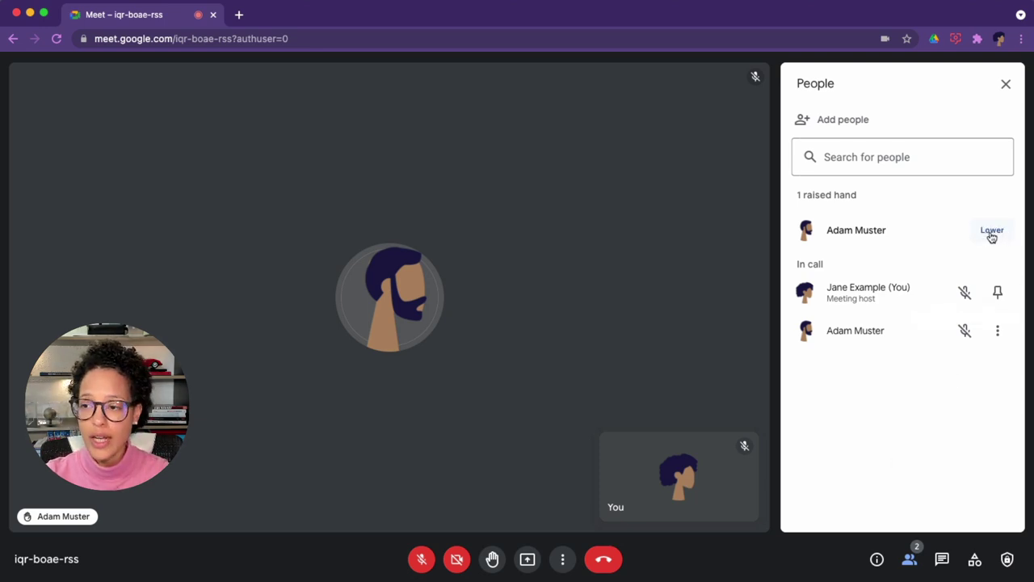
{"action": "left_click", "coordinate": [993, 232]}
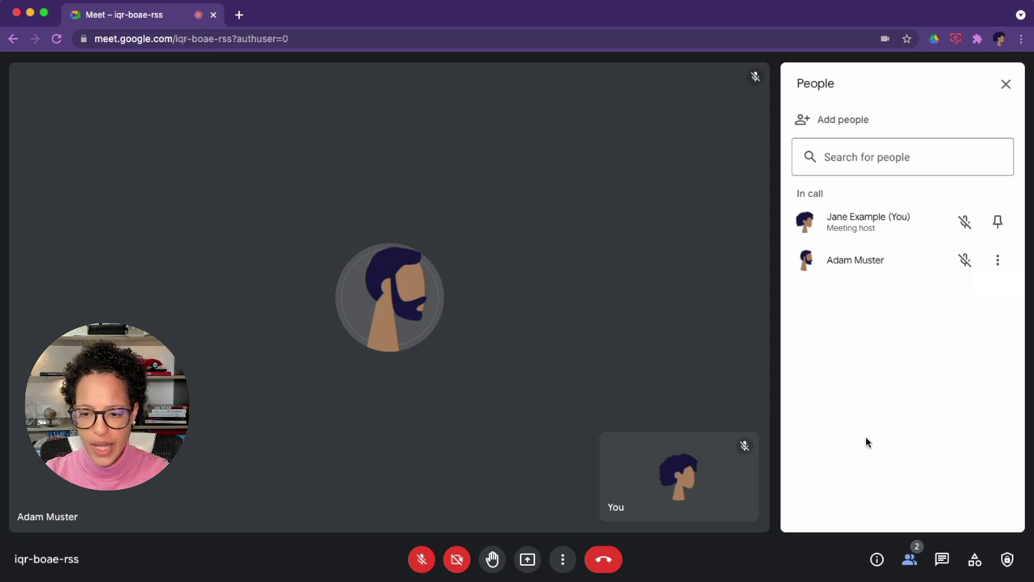
Preview the Present now screen-sharing choices, then show the More options menu.
{"action": "left_click", "coordinate": [527, 560]}
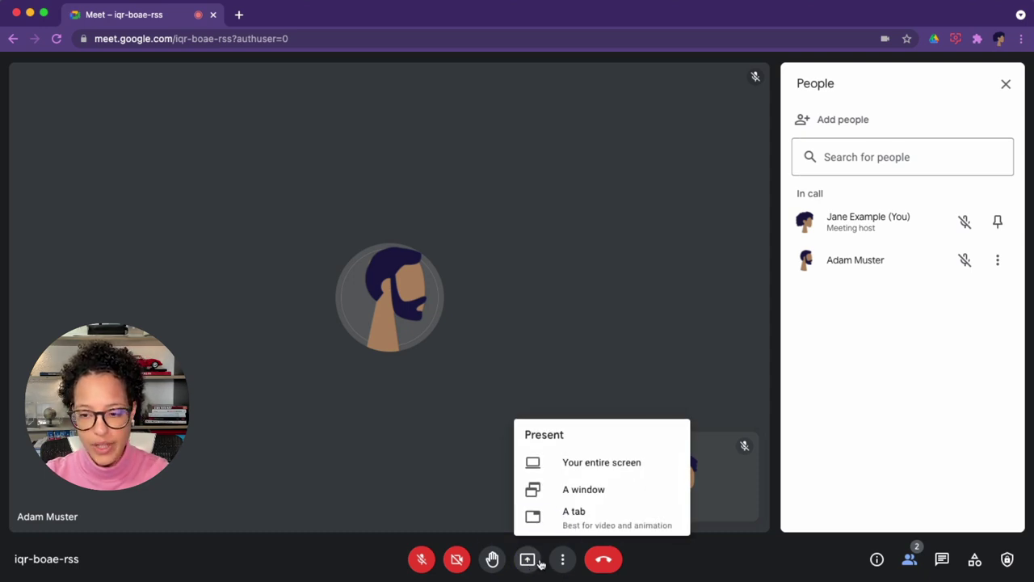
{"action": "left_click", "coordinate": [565, 559]}
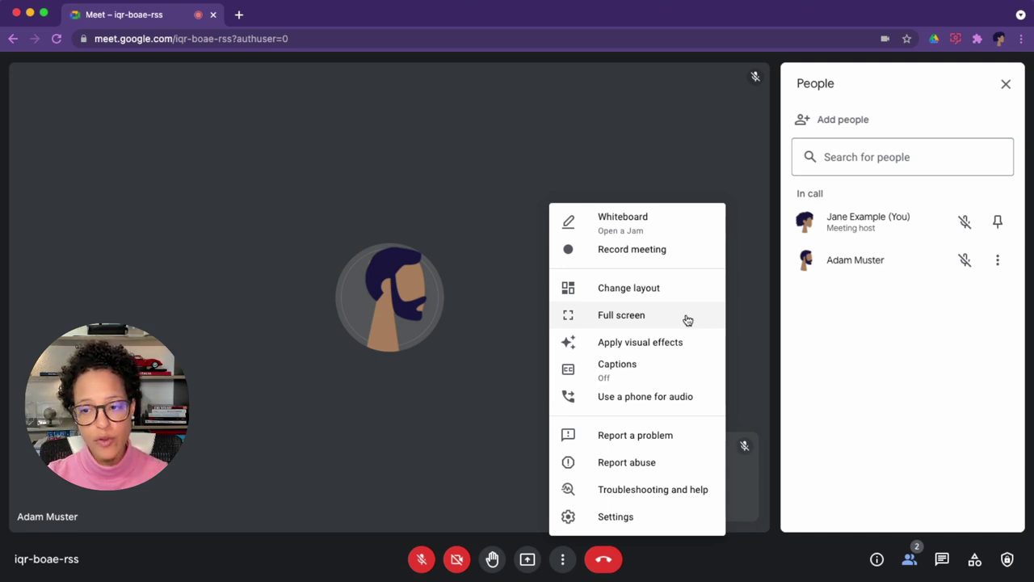
Open Apply visual effects and scroll through the available background choices.
{"action": "left_click", "coordinate": [686, 341]}
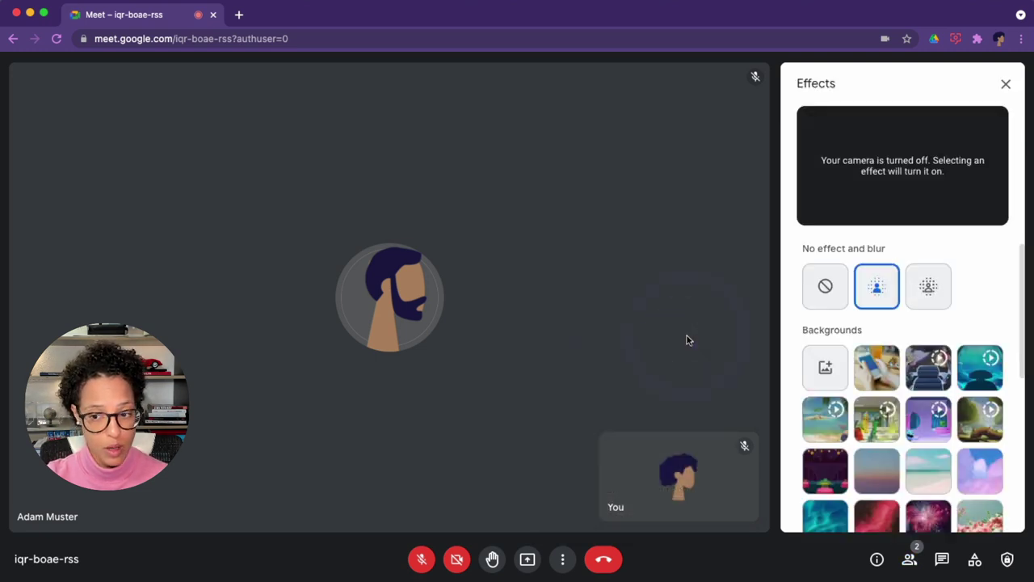
{"action": "scroll", "coordinate": [994, 341], "scroll_direction": "down", "scroll_amount": 5}
{"action": "scroll", "coordinate": [1006, 333], "scroll_direction": "up", "scroll_amount": 3}
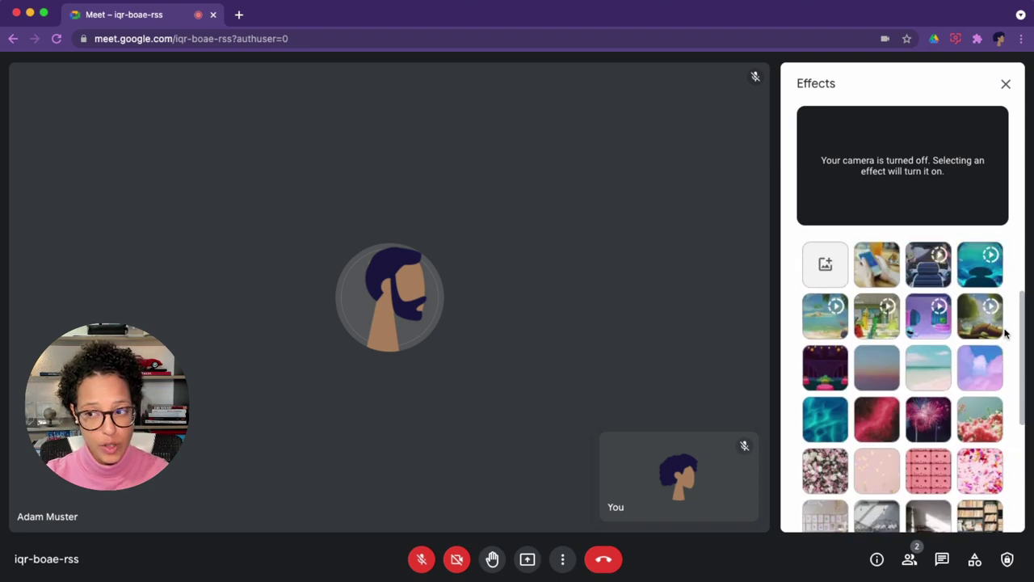
{"action": "scroll", "coordinate": [1007, 333], "scroll_direction": "up", "scroll_amount": 2}
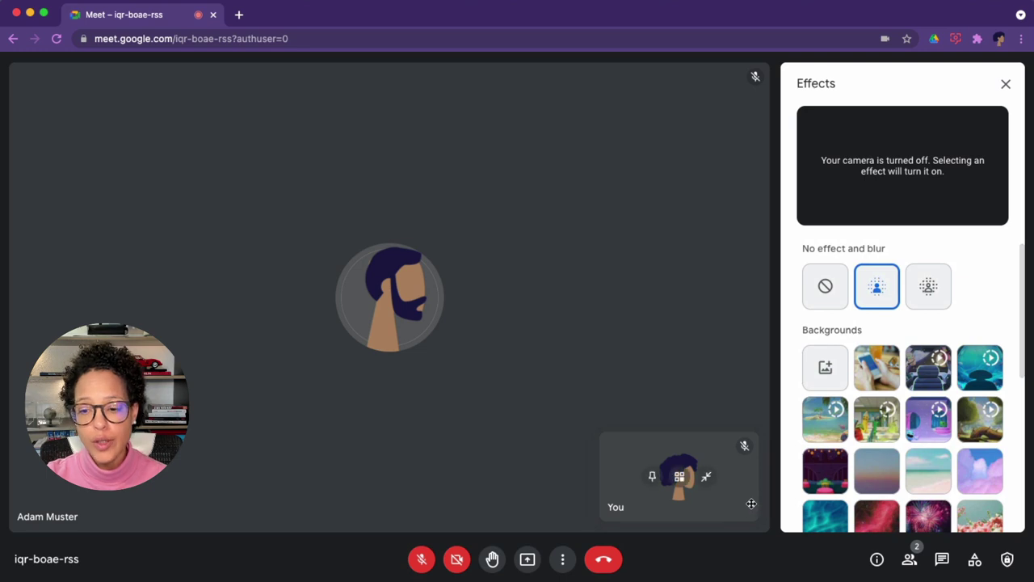
{"action": "left_click", "coordinate": [565, 559]}
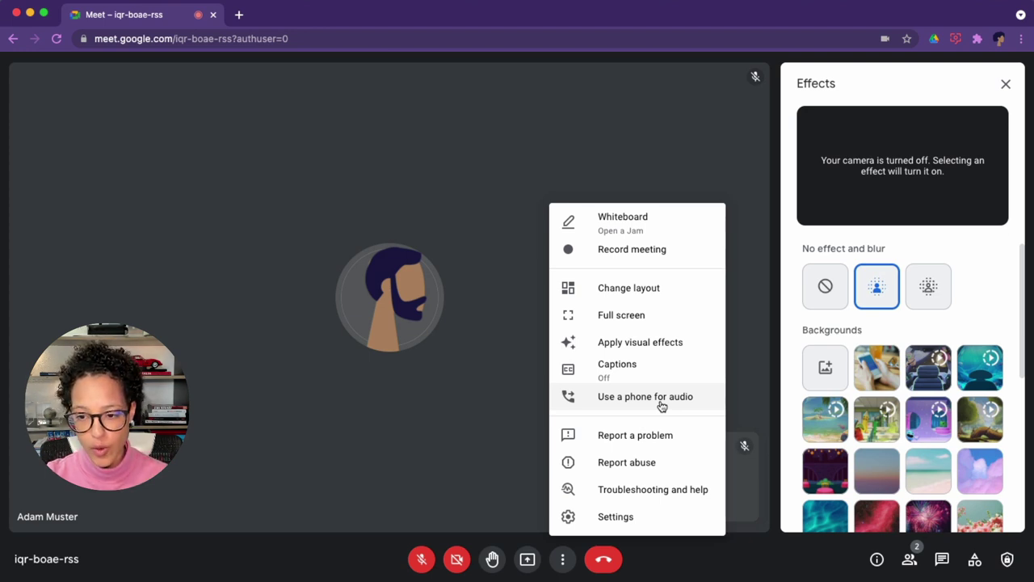
Review the Video tab in call Settings and close Settings without changes.
{"action": "left_click", "coordinate": [679, 524]}
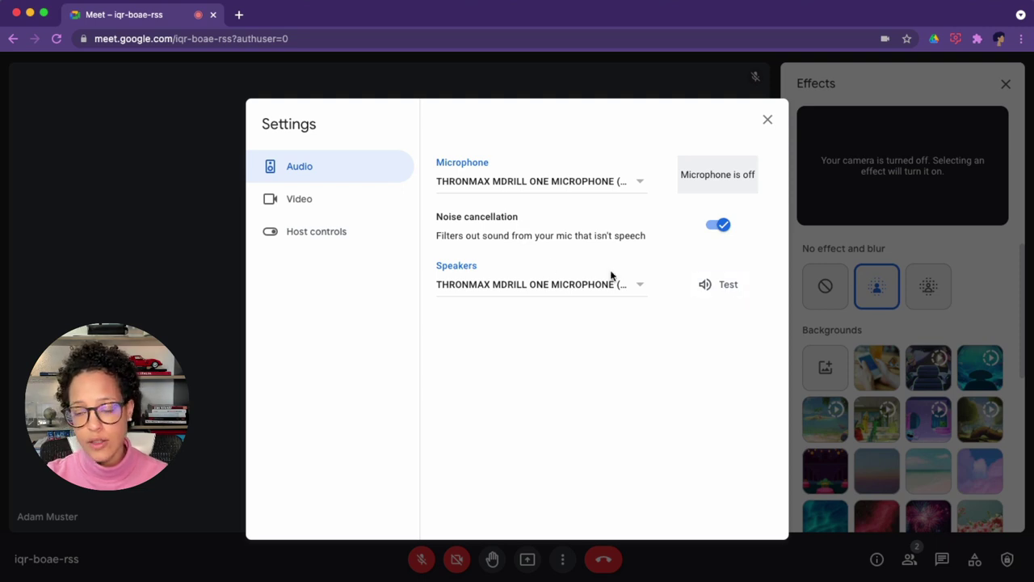
{"action": "left_click", "coordinate": [317, 203]}
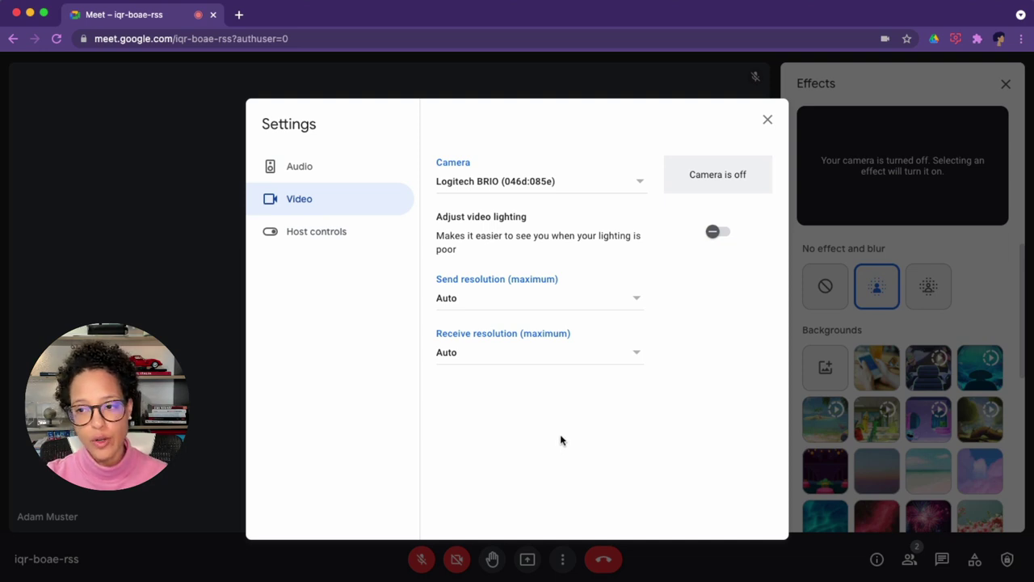
{"action": "left_click", "coordinate": [767, 119]}
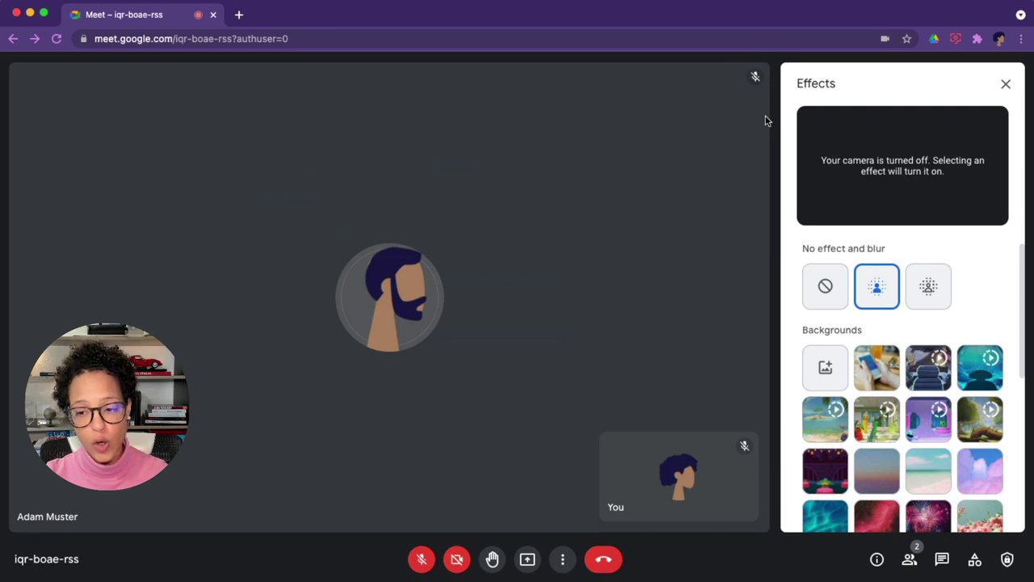
{"action": "left_click", "coordinate": [565, 559]}
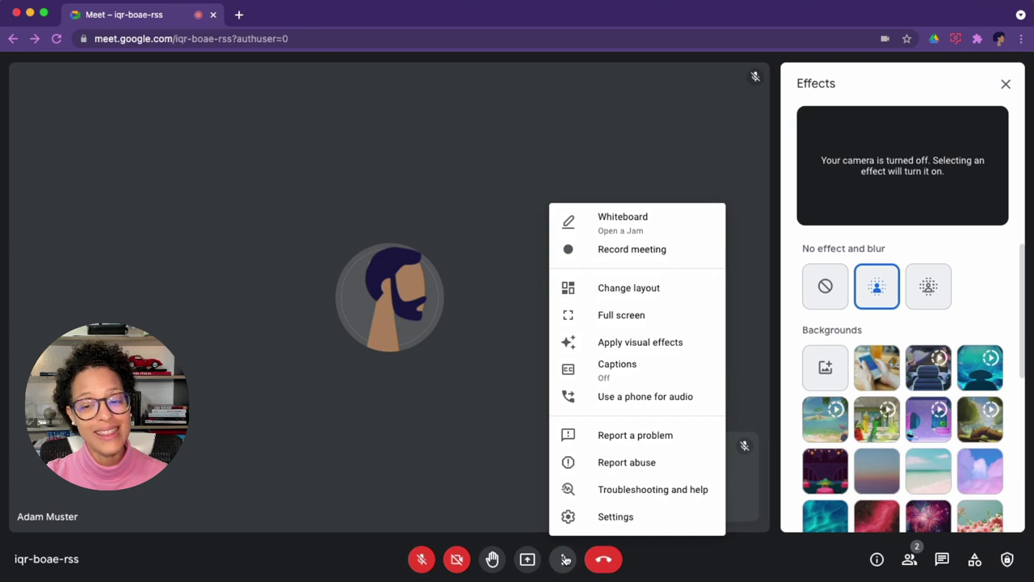
{"action": "left_click", "coordinate": [695, 559]}
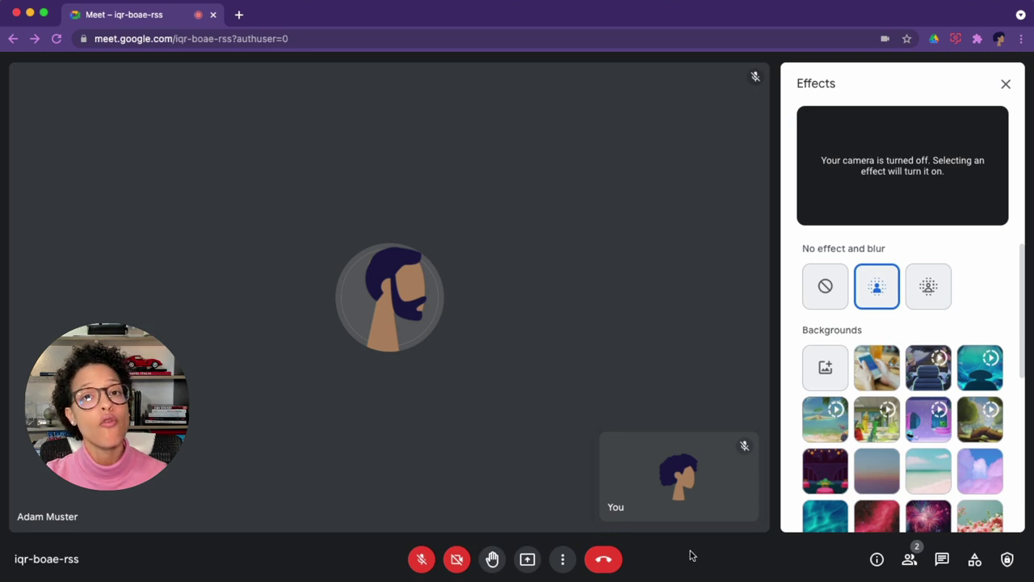
Cycle the side panel through meeting details, People search, chat, Activities and safety controls.
{"action": "left_click", "coordinate": [878, 560]}
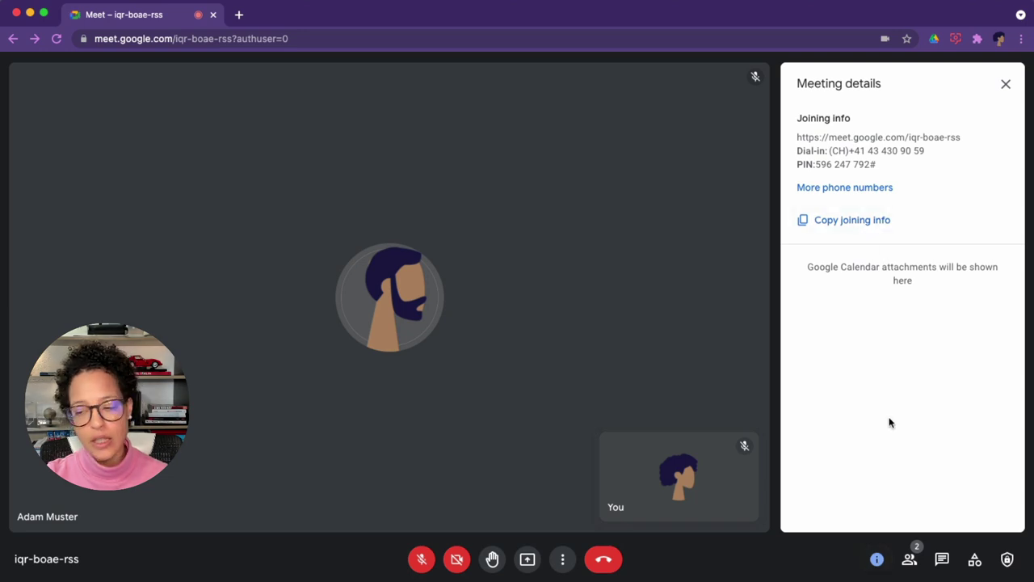
{"action": "left_click", "coordinate": [914, 567]}
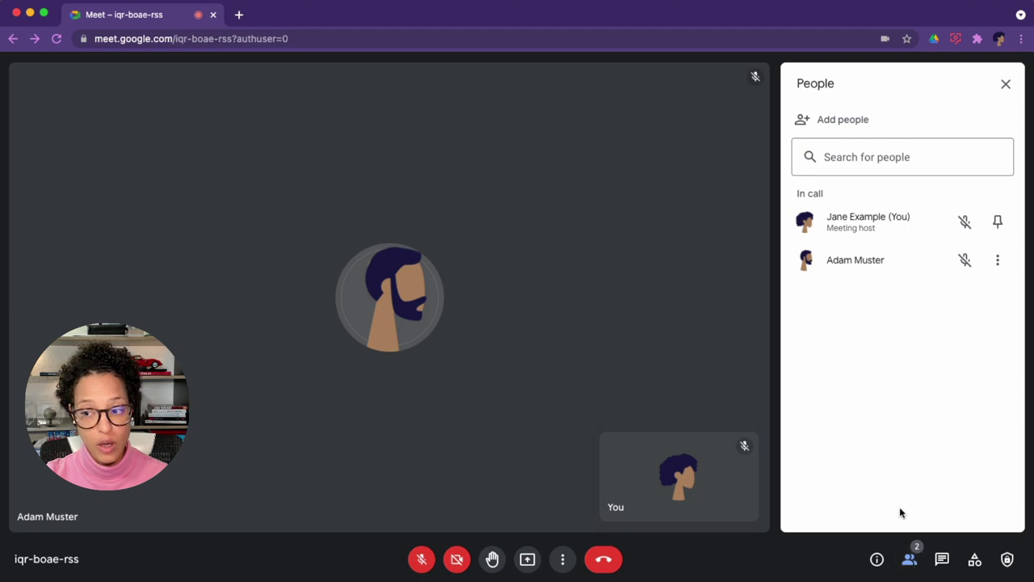
{"action": "left_click", "coordinate": [862, 157]}
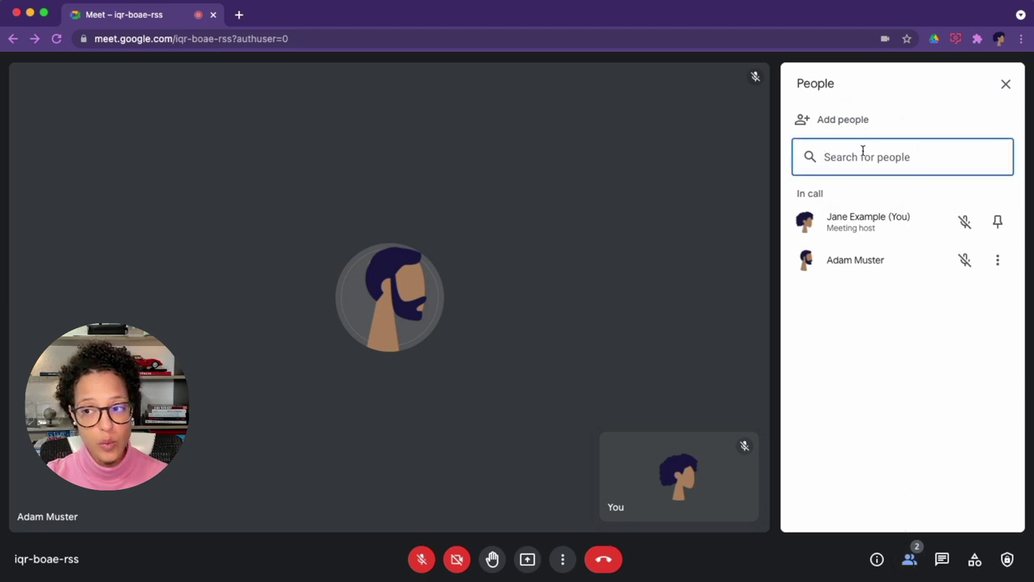
{"action": "left_click", "coordinate": [942, 559]}
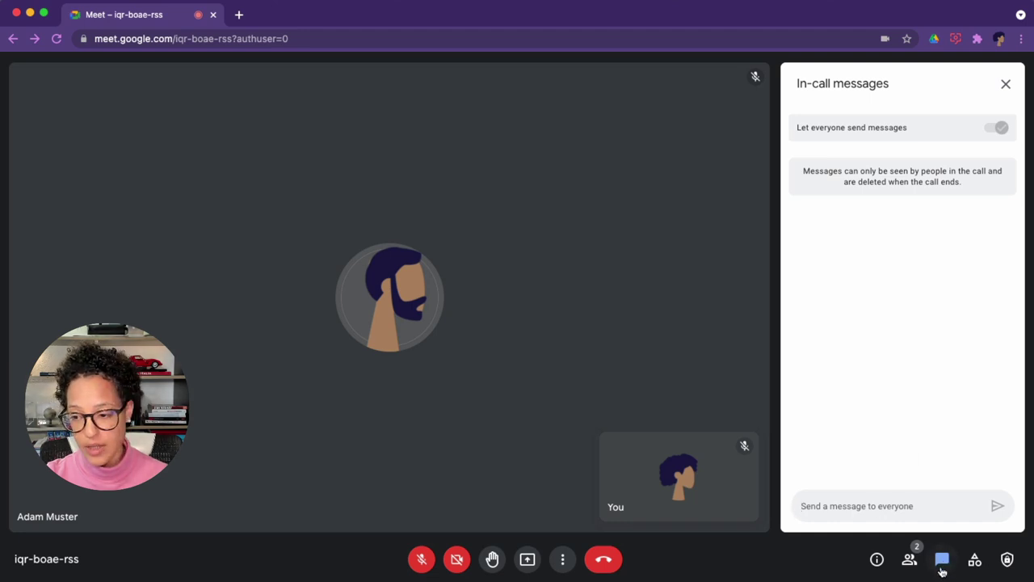
{"action": "left_click", "coordinate": [975, 563]}
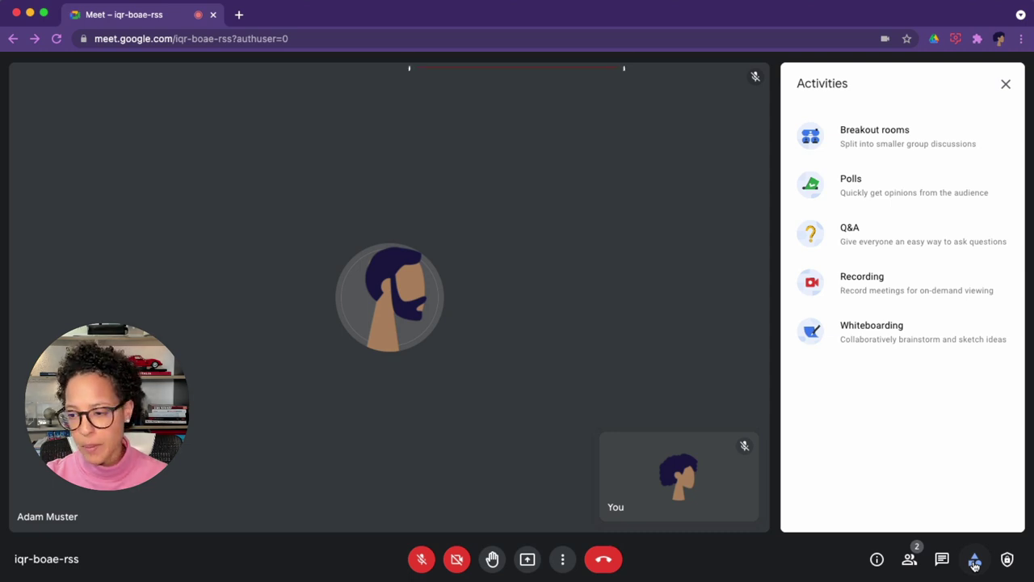
{"action": "left_click", "coordinate": [1008, 564]}
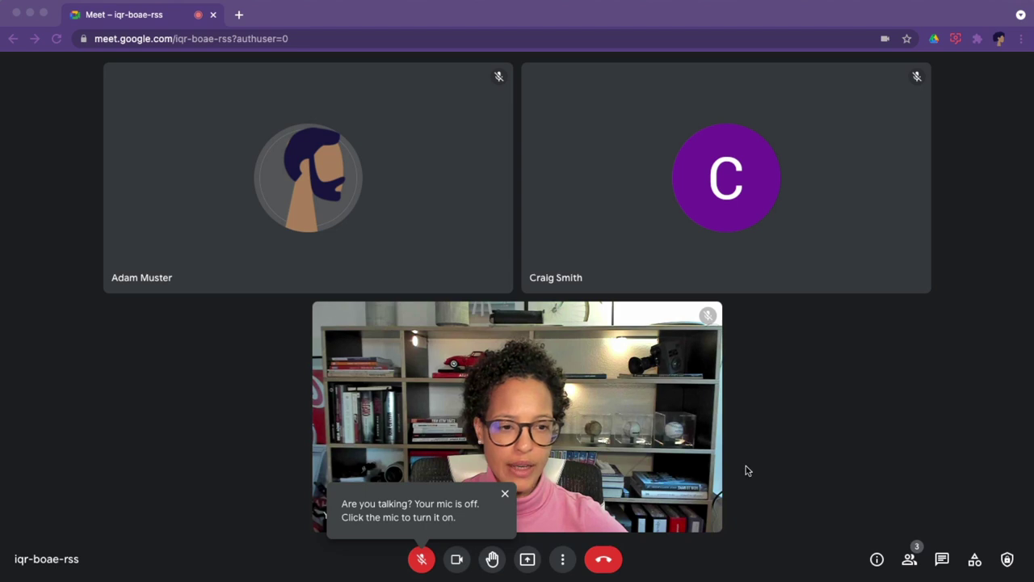
Dismiss the mic-off notice, then pin and unpin your tile and the bearded participant's.
{"action": "left_click", "coordinate": [558, 457]}
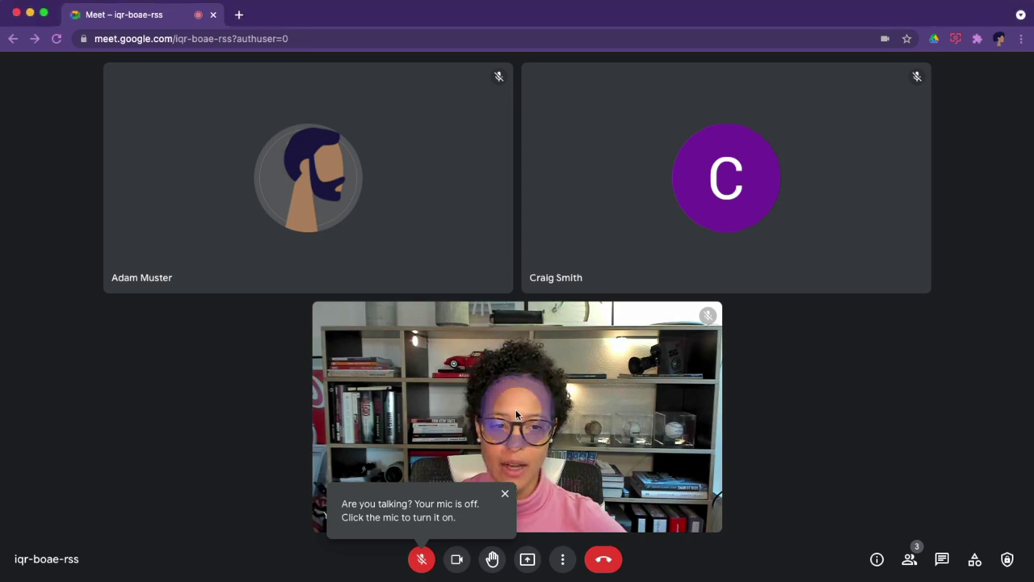
{"action": "left_click", "coordinate": [506, 495]}
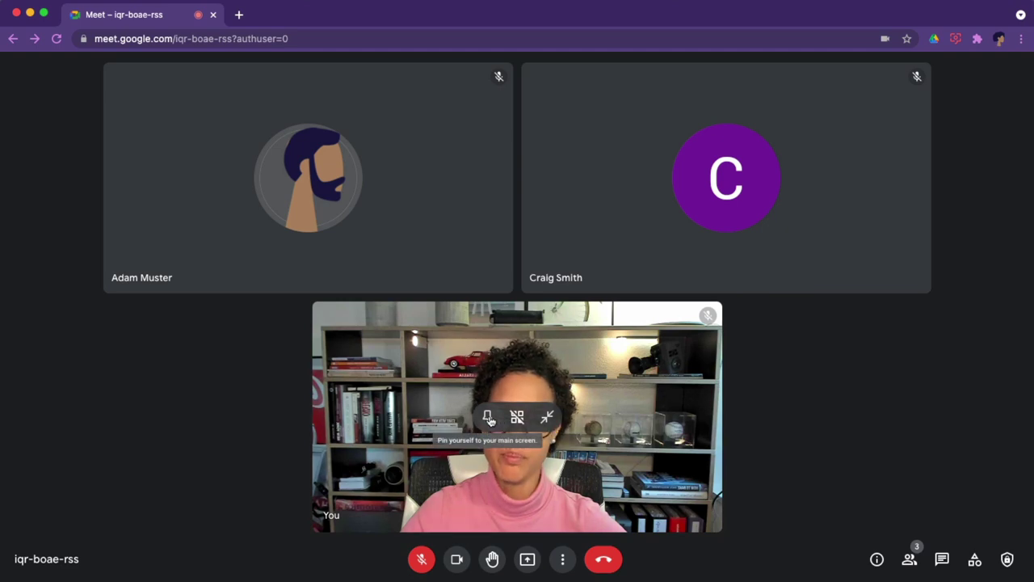
{"action": "left_click", "coordinate": [488, 417]}
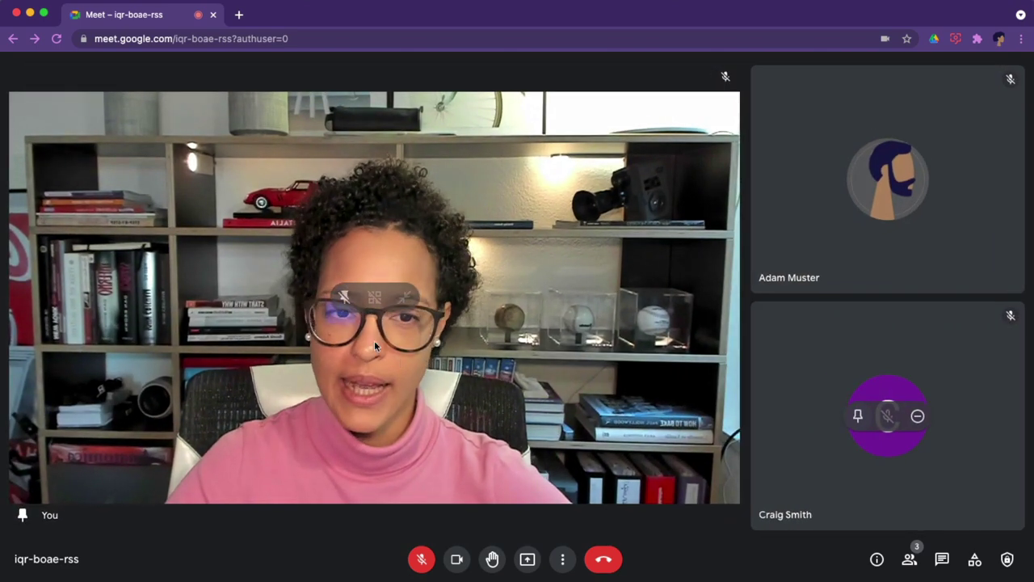
{"action": "left_click", "coordinate": [341, 295]}
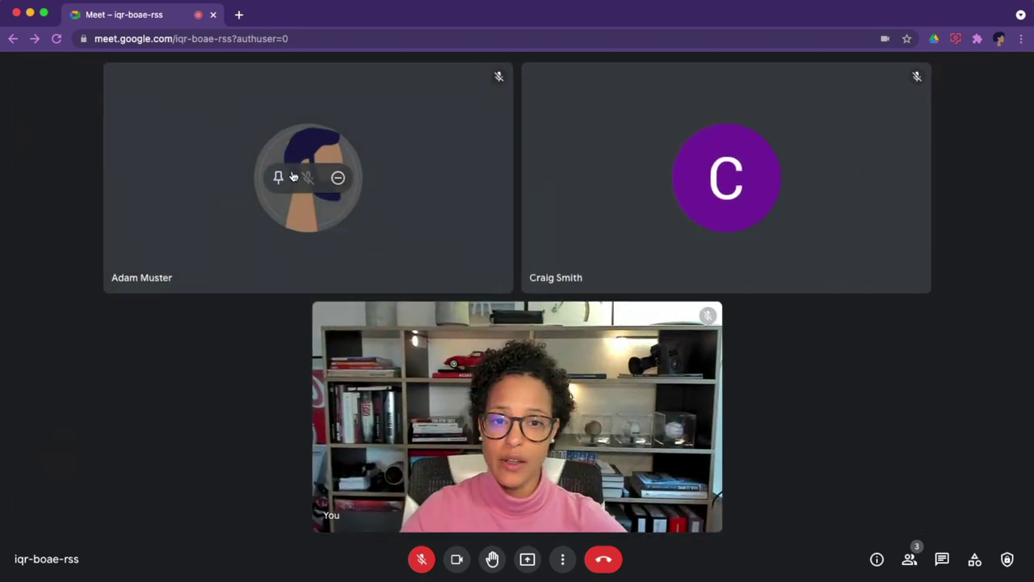
{"action": "left_click", "coordinate": [280, 178]}
{"action": "left_click", "coordinate": [343, 296]}
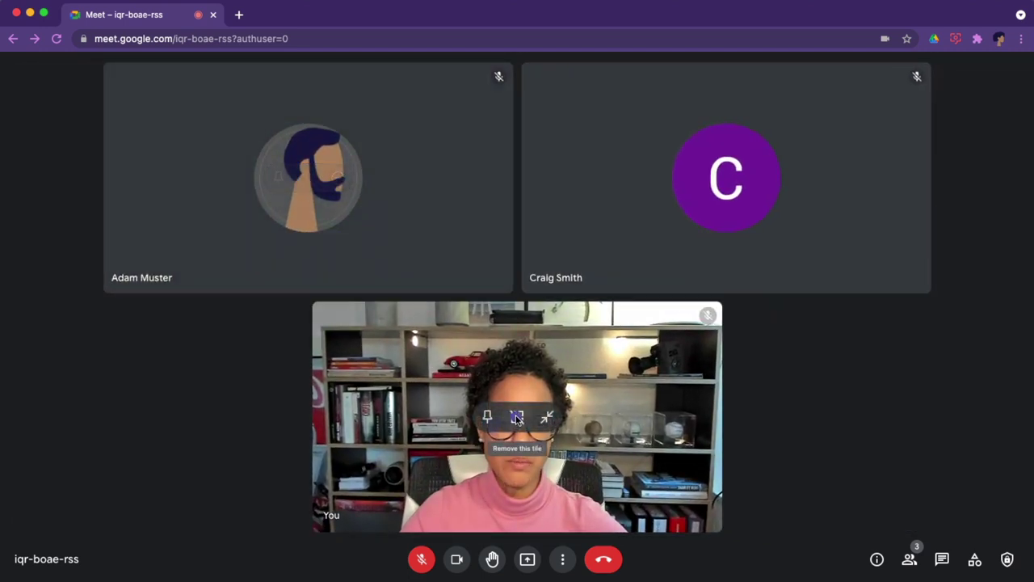
Remove your video from the grid, minimise it to a bar, then expand it to a full tile.
{"action": "left_click", "coordinate": [517, 418]}
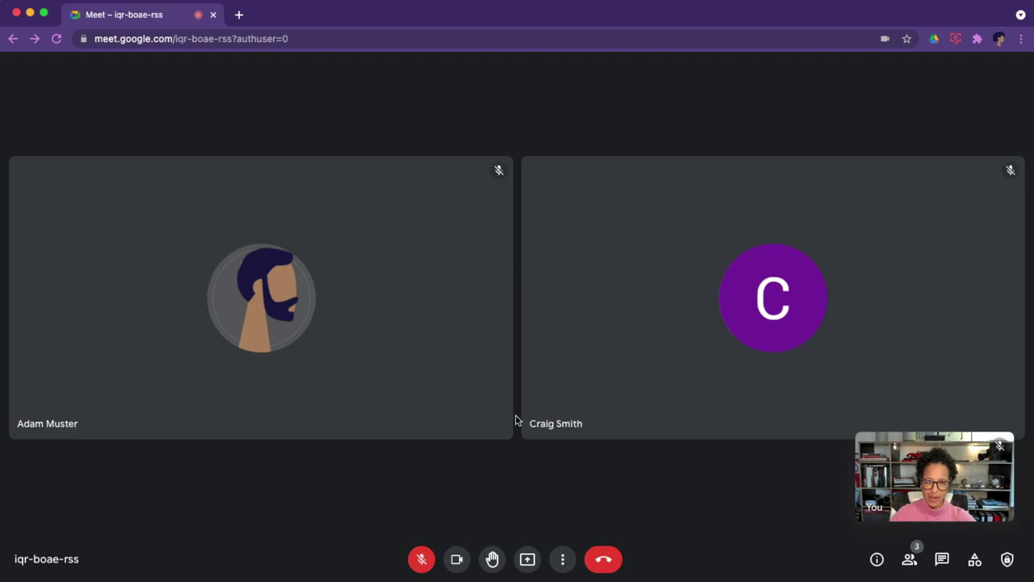
{"action": "mouse_move", "coordinate": [949, 497]}
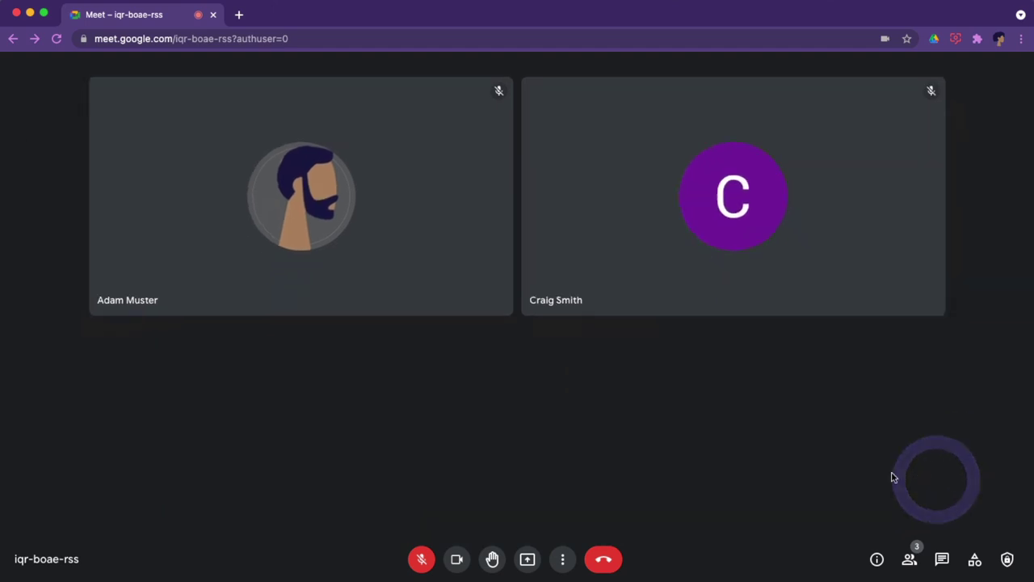
{"action": "mouse_move", "coordinate": [547, 418]}
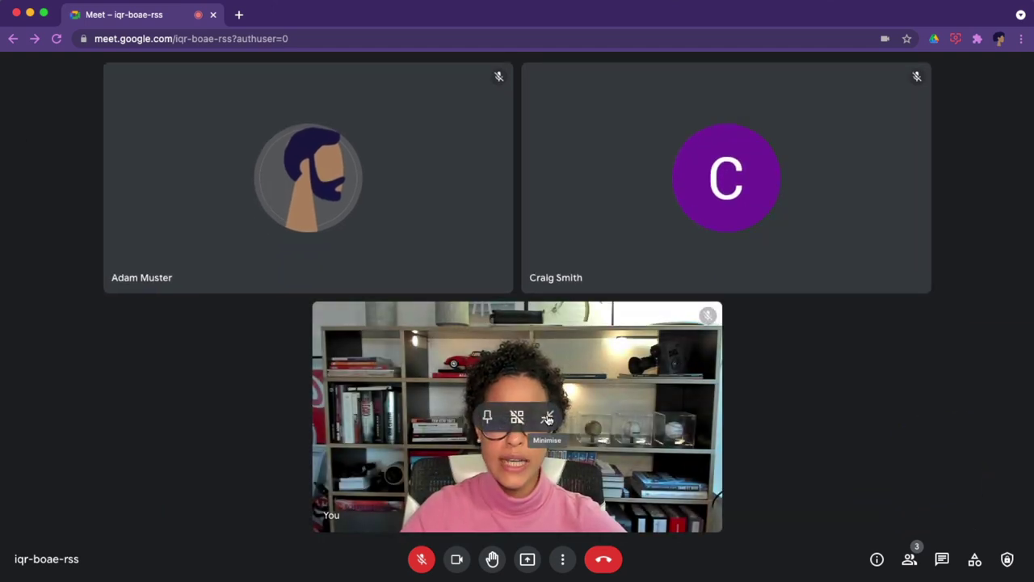
{"action": "left_click", "coordinate": [548, 418]}
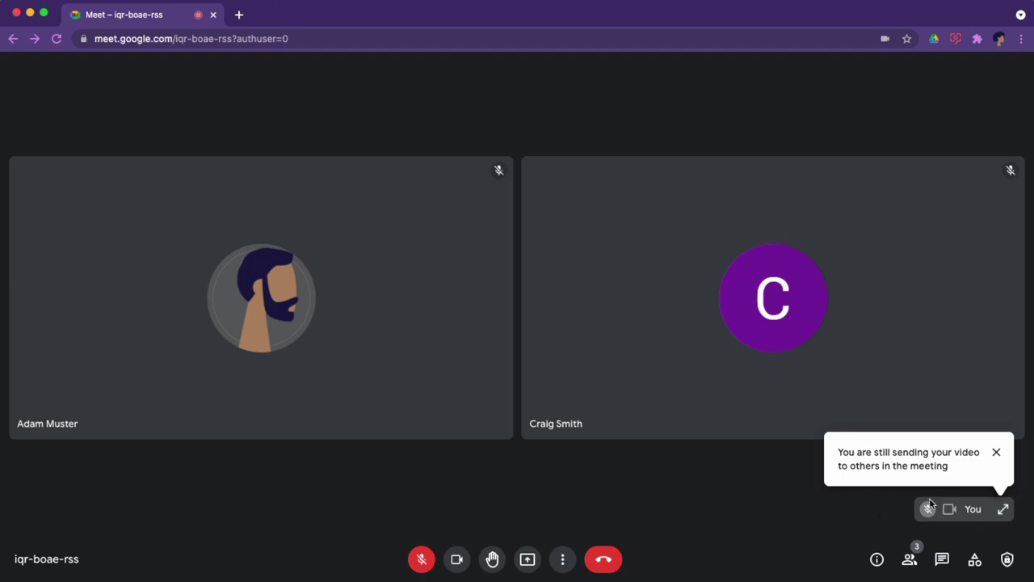
{"action": "left_click", "coordinate": [999, 452]}
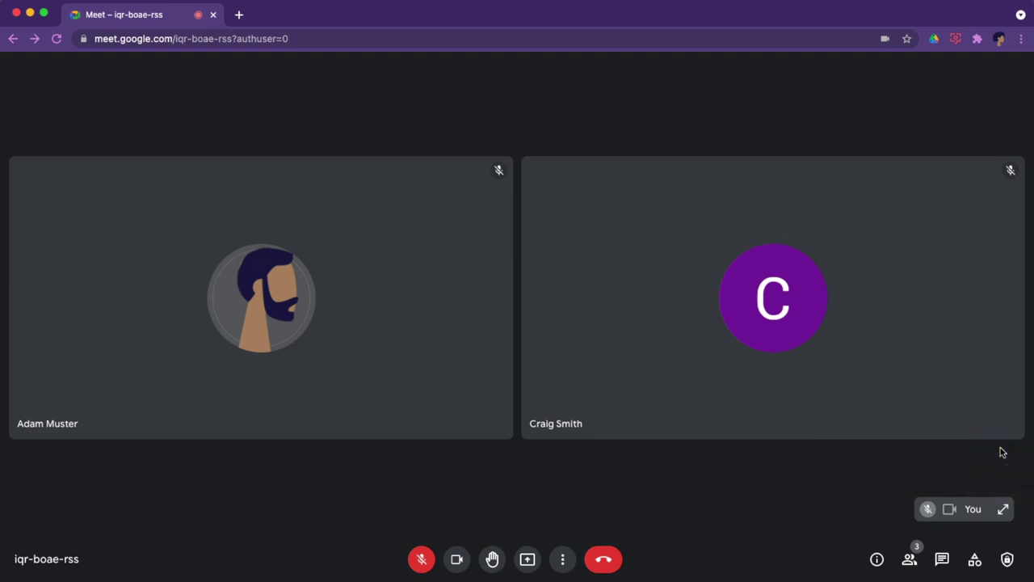
{"action": "left_click", "coordinate": [1003, 510]}
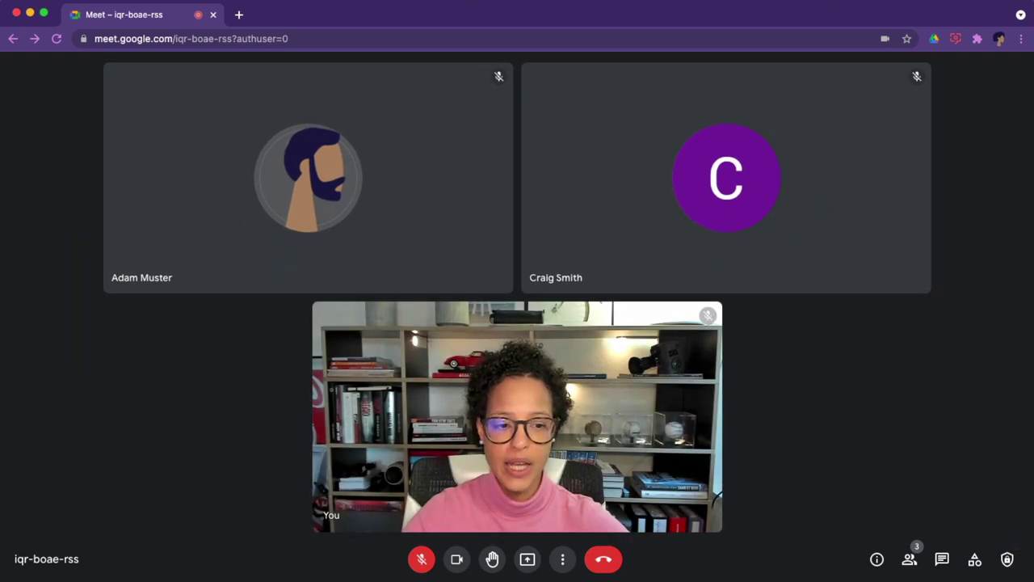
Try the Spotlight and Sidebar layouts, then return to Tiled with the maximum 49 tiles.
{"action": "left_click", "coordinate": [564, 564]}
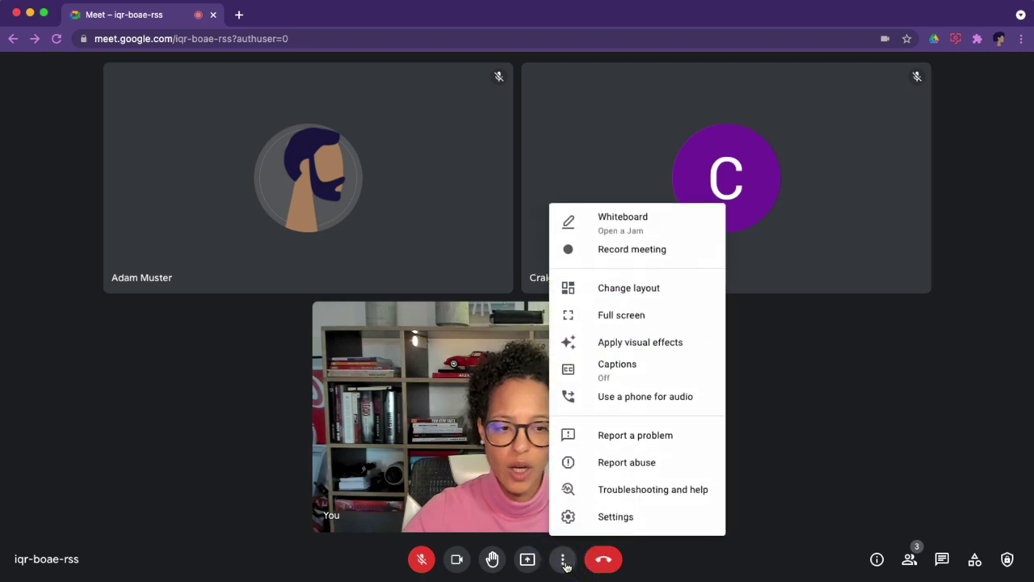
{"action": "left_click", "coordinate": [662, 292]}
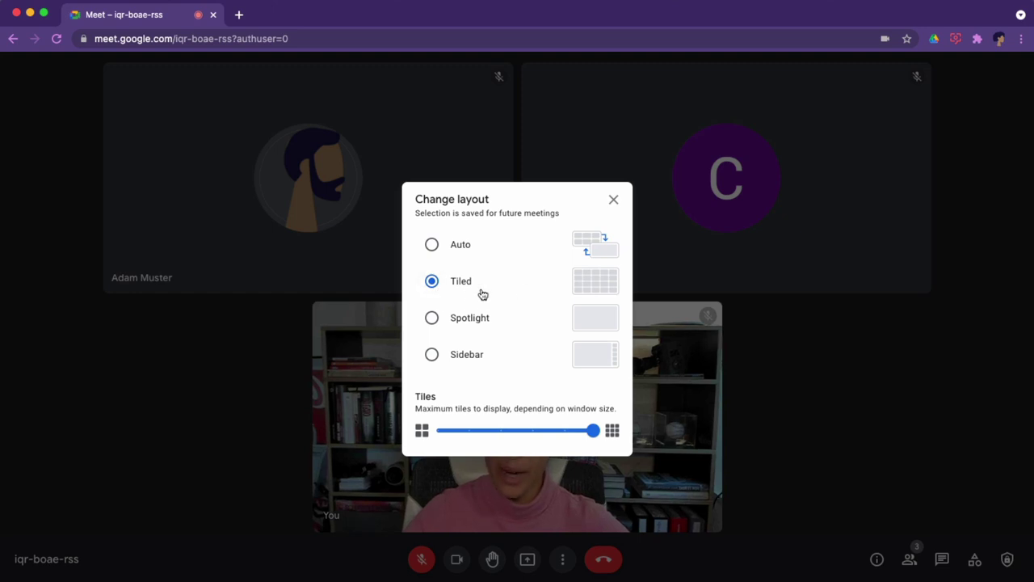
{"action": "left_click", "coordinate": [433, 319]}
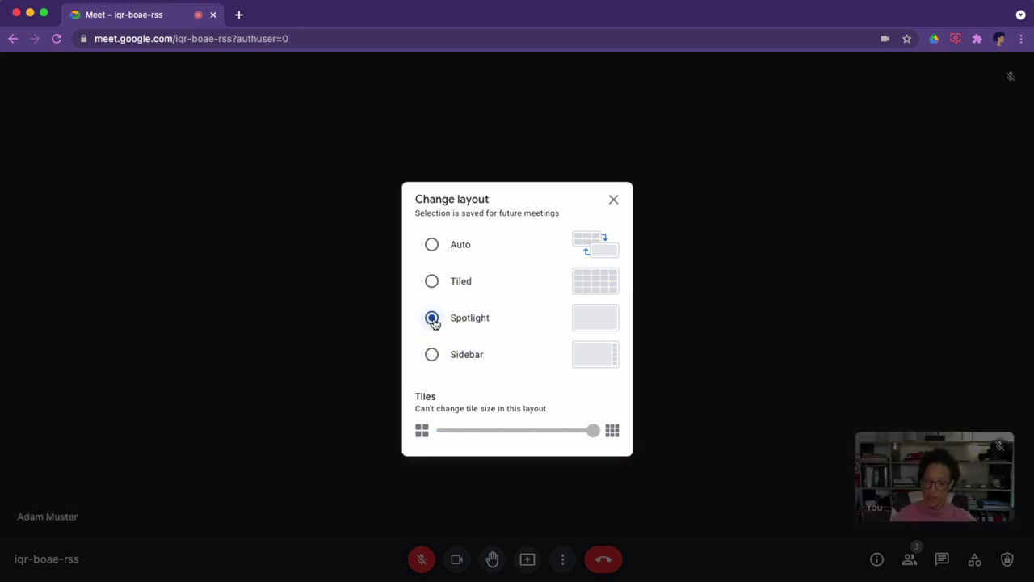
{"action": "left_click", "coordinate": [433, 356]}
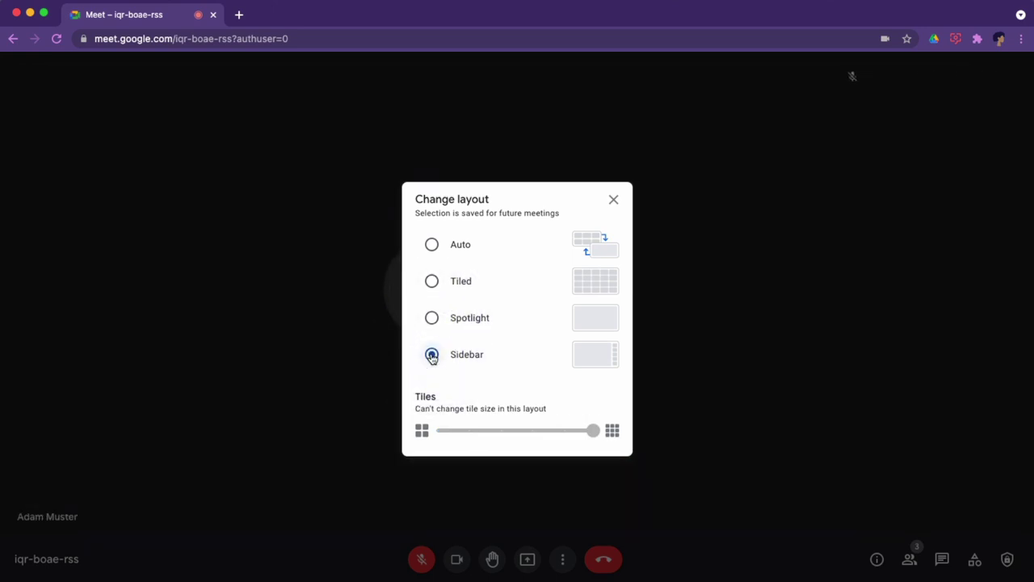
{"action": "left_click", "coordinate": [432, 283]}
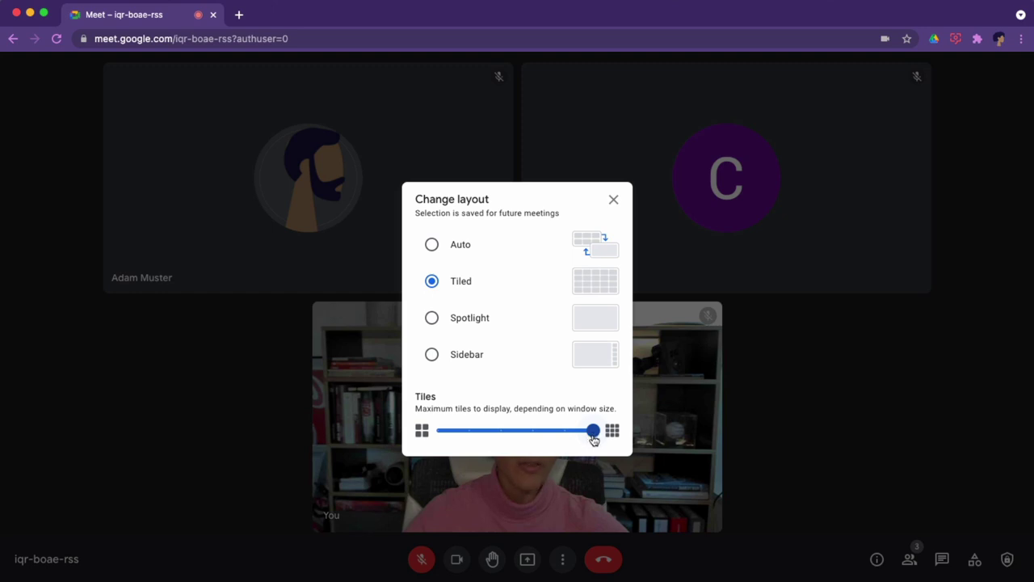
{"action": "mouse_move", "coordinate": [596, 439]}
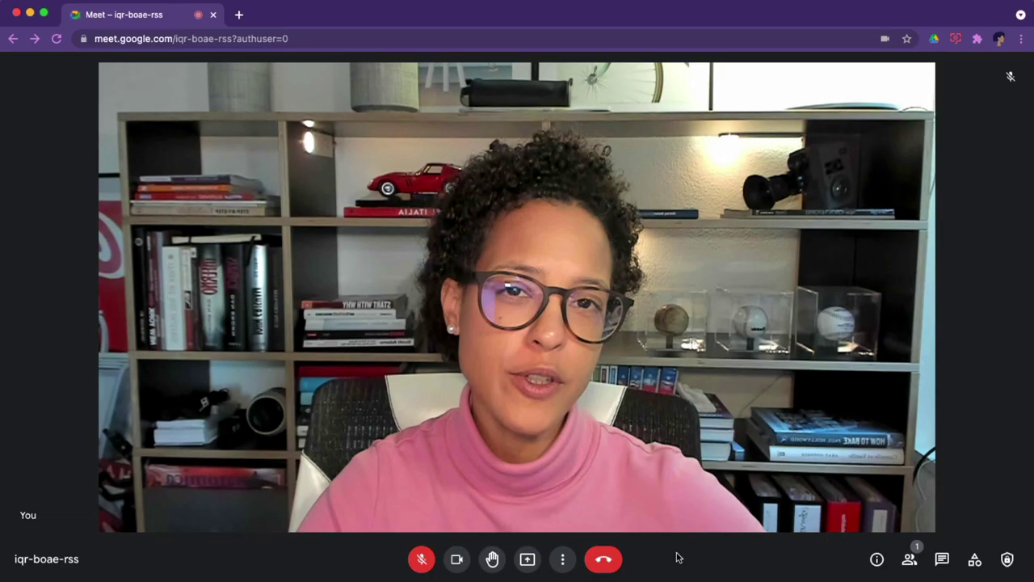
Apply English live captions and unmute the microphone.
{"action": "left_click", "coordinate": [562, 560]}
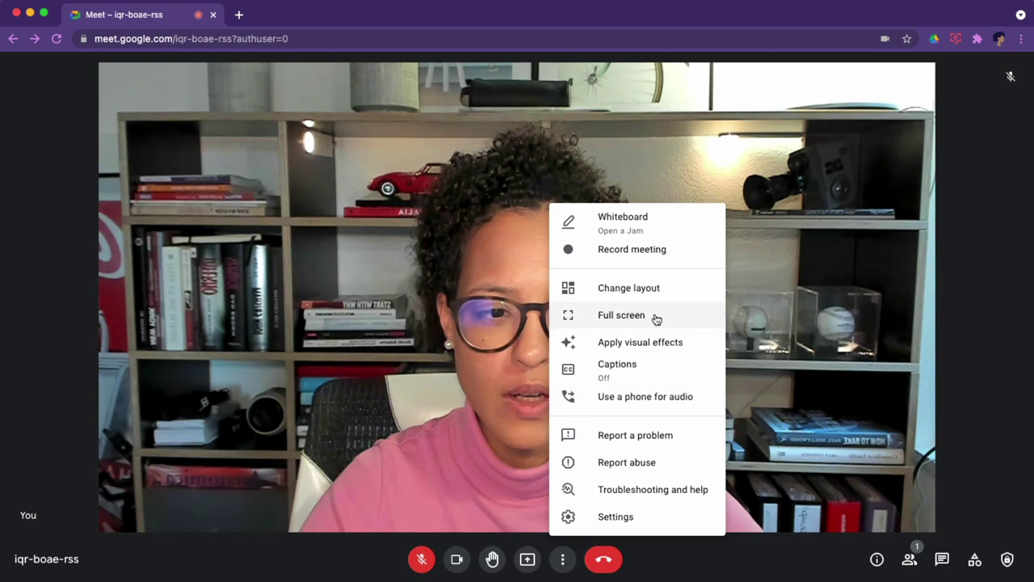
{"action": "left_click", "coordinate": [643, 369]}
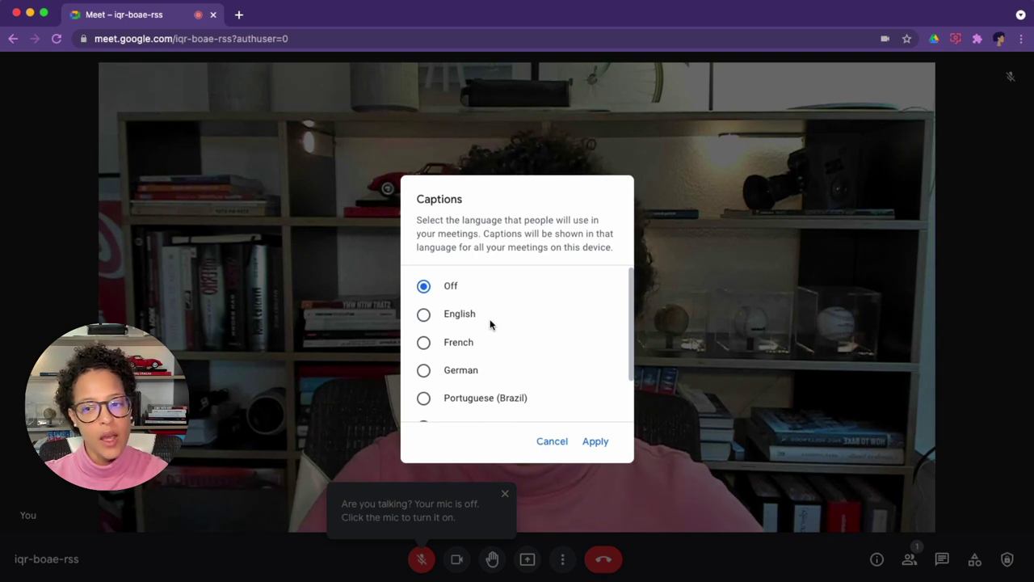
{"action": "scroll", "coordinate": [490, 324], "scroll_direction": "down", "scroll_amount": 2}
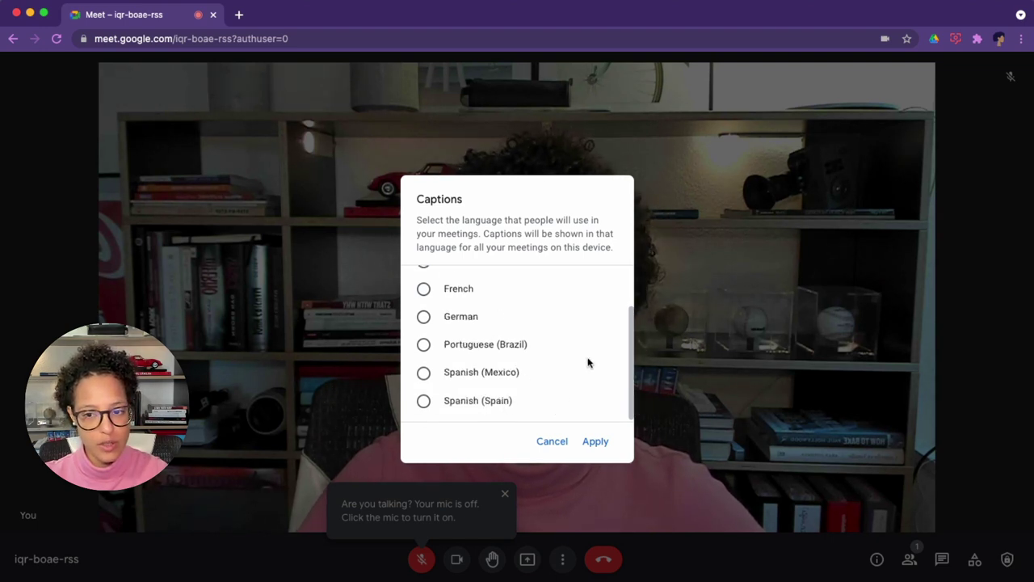
{"action": "scroll", "coordinate": [586, 360], "scroll_direction": "up", "scroll_amount": 3}
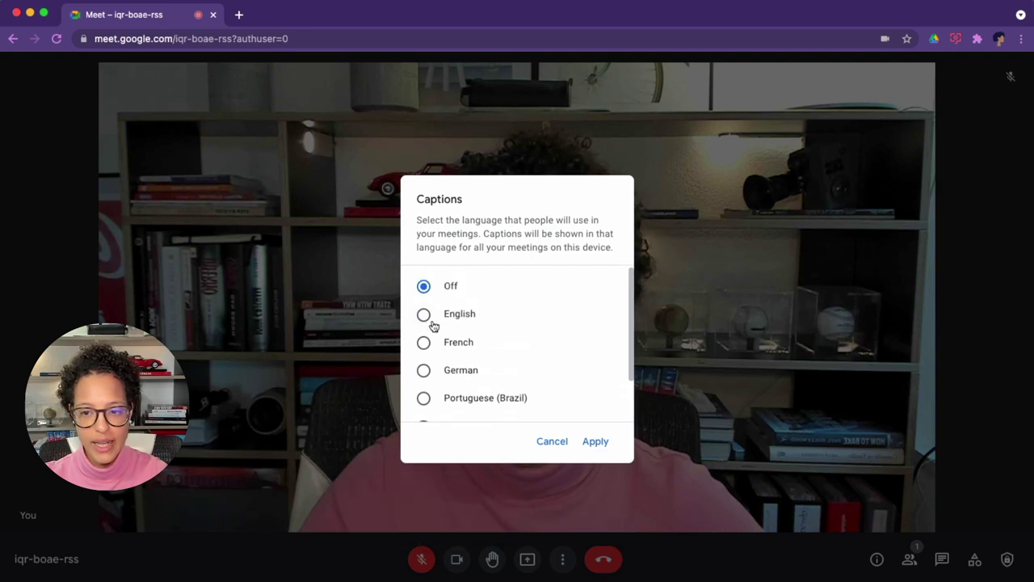
{"action": "left_click", "coordinate": [425, 315]}
{"action": "left_click", "coordinate": [602, 447]}
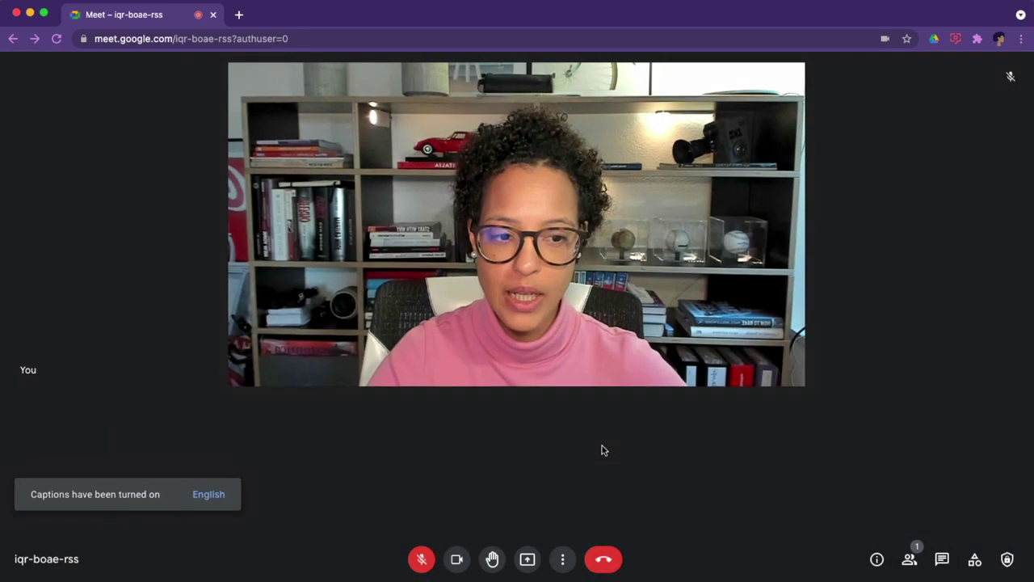
{"action": "left_click", "coordinate": [420, 560]}
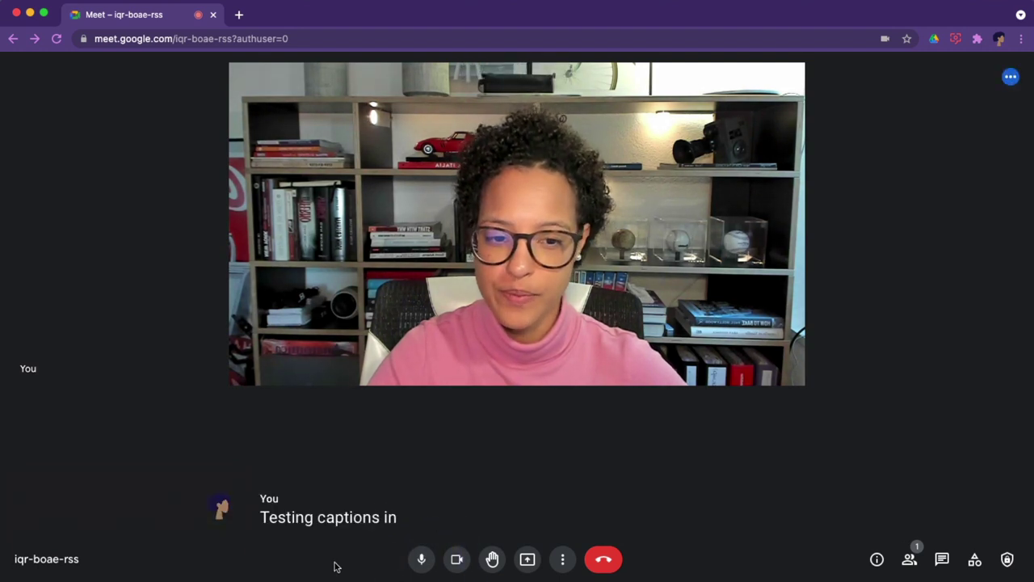
Apply Spanish (Spain) as the caption language.
{"action": "left_click", "coordinate": [568, 558]}
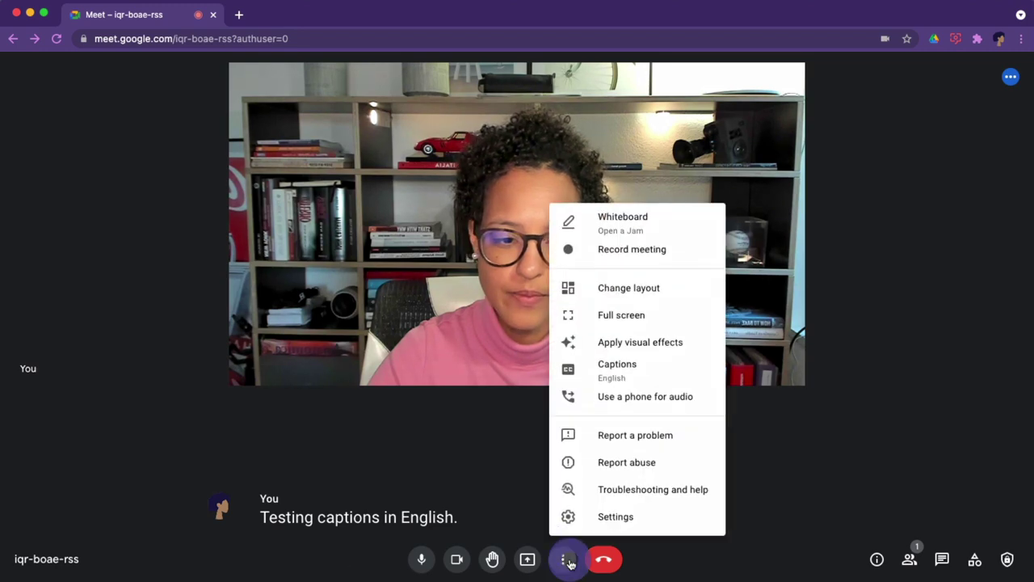
{"action": "left_click", "coordinate": [619, 370]}
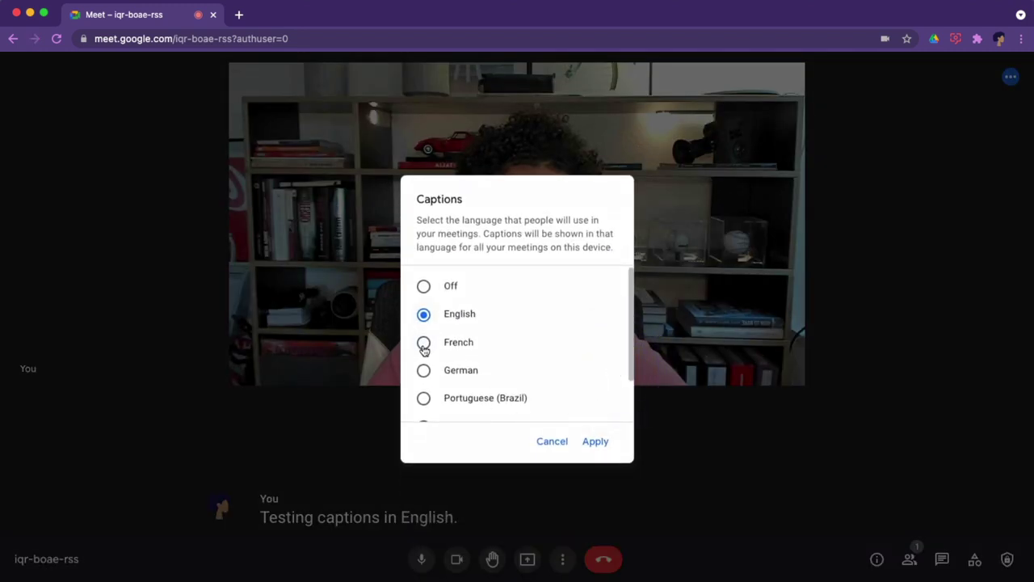
{"action": "scroll", "coordinate": [429, 402], "scroll_direction": "down", "scroll_amount": 2}
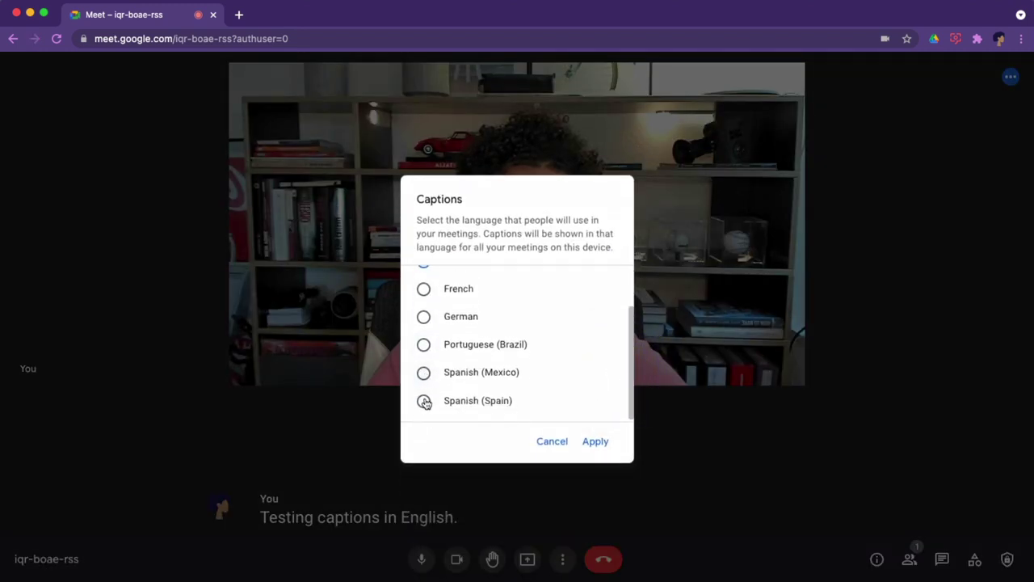
{"action": "left_click", "coordinate": [424, 401]}
{"action": "left_click", "coordinate": [595, 442]}
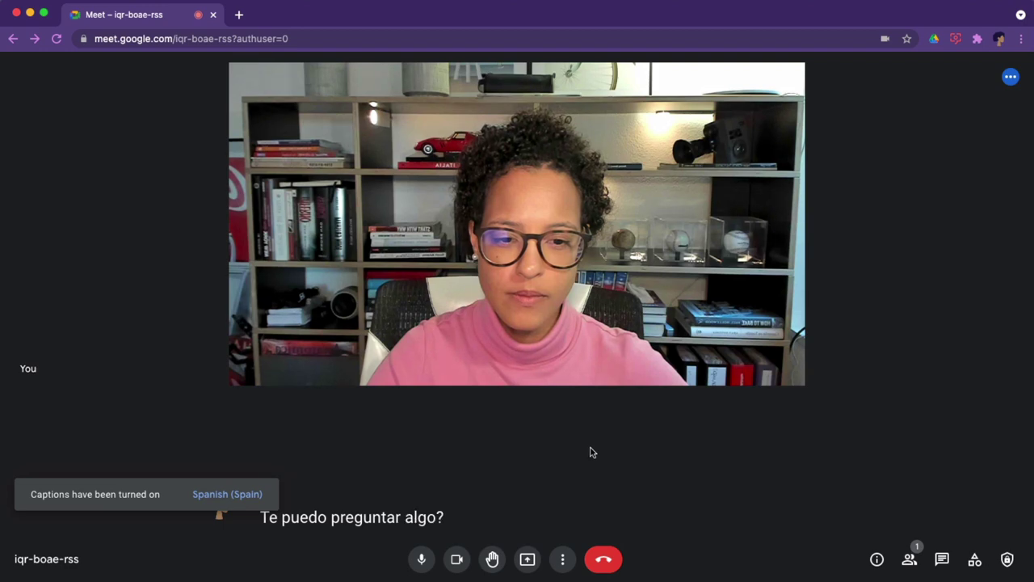
Change the caption language to German.
{"action": "left_click", "coordinate": [568, 558]}
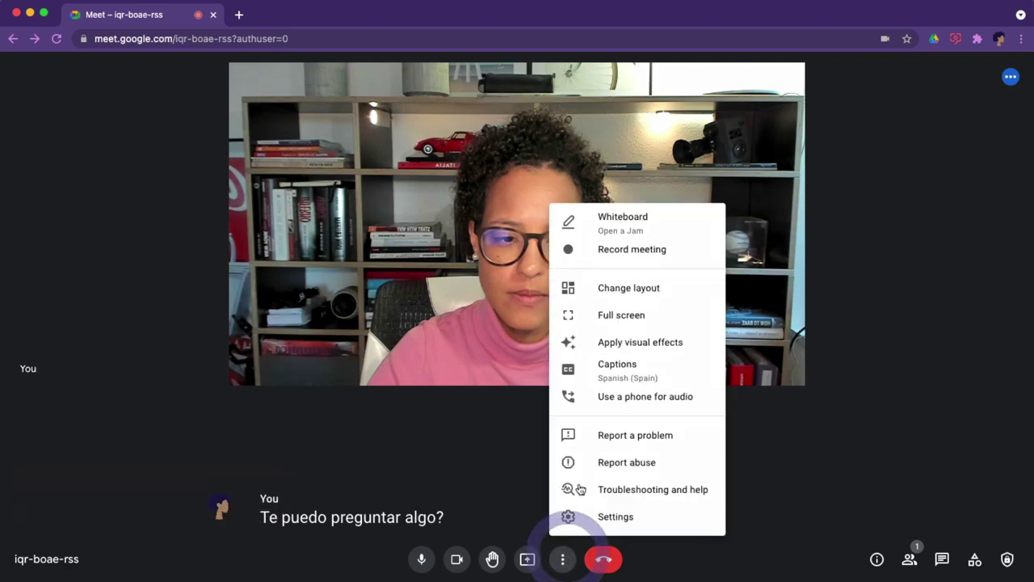
{"action": "left_click", "coordinate": [619, 368]}
{"action": "scroll", "coordinate": [466, 423], "scroll_direction": "down", "scroll_amount": 3}
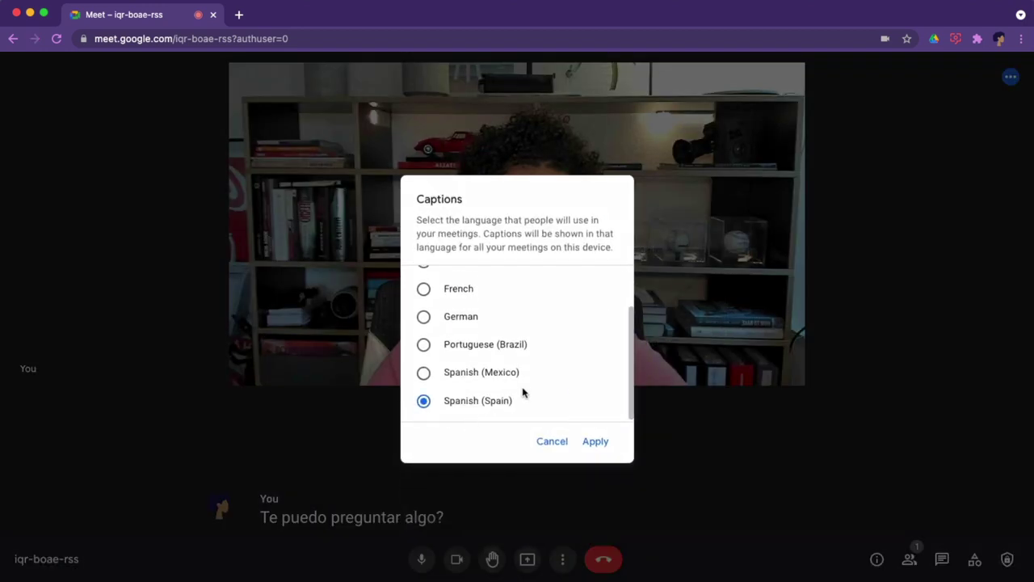
{"action": "left_click", "coordinate": [423, 317]}
{"action": "left_click", "coordinate": [601, 441]}
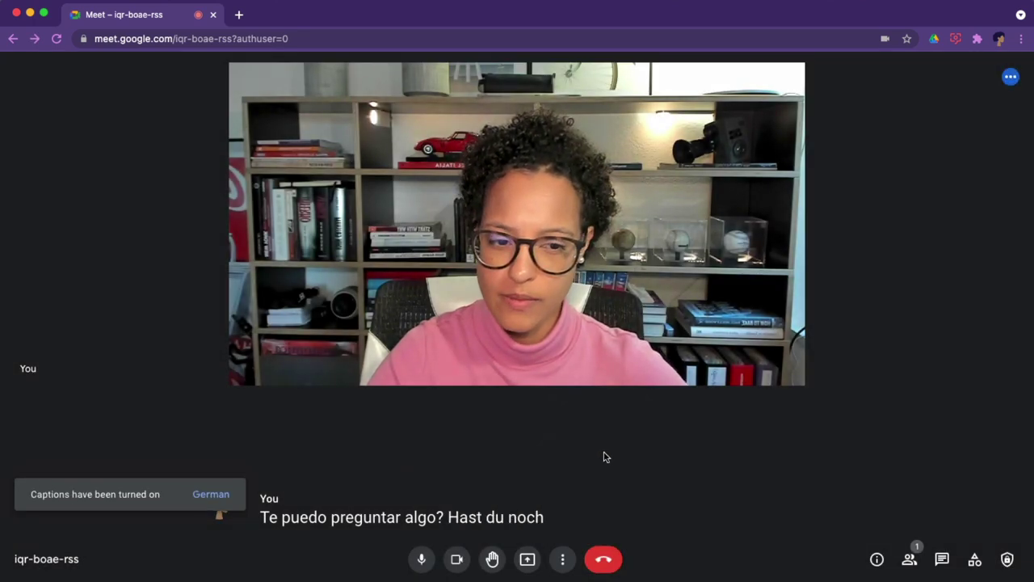
Set captions to Off and apply.
{"action": "left_click", "coordinate": [564, 559]}
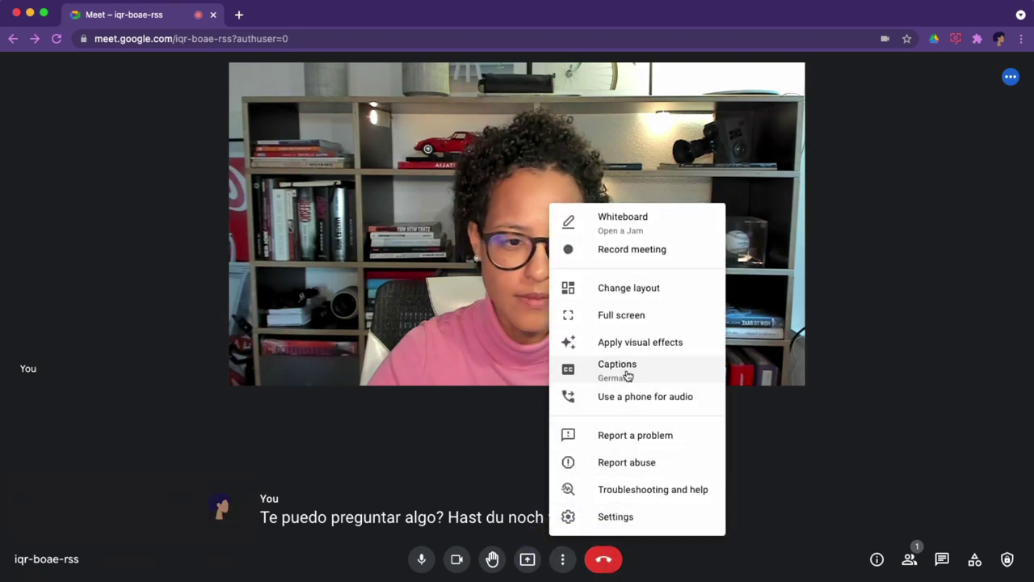
{"action": "left_click", "coordinate": [628, 372]}
{"action": "left_click", "coordinate": [423, 286]}
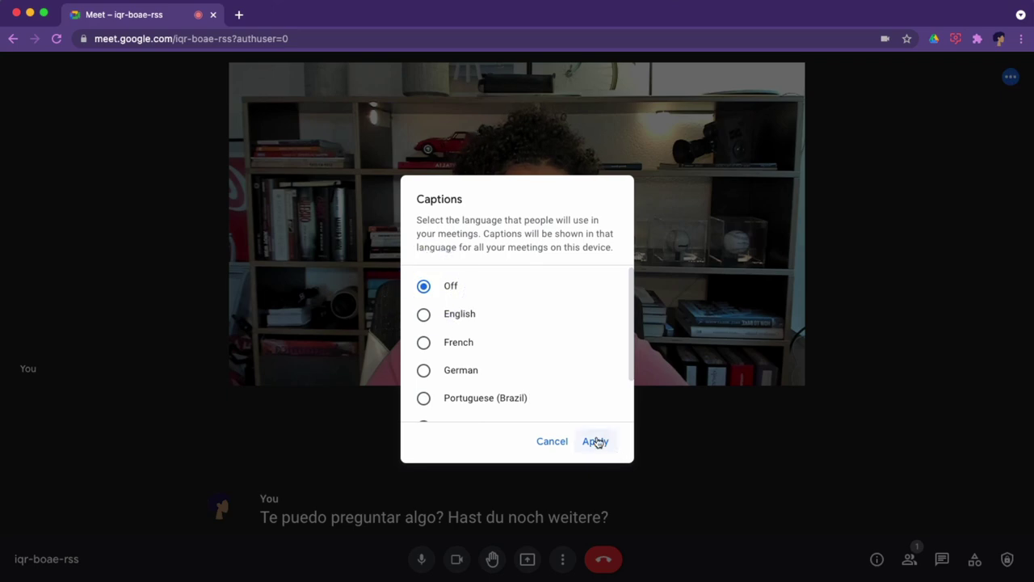
{"action": "left_click", "coordinate": [596, 441]}
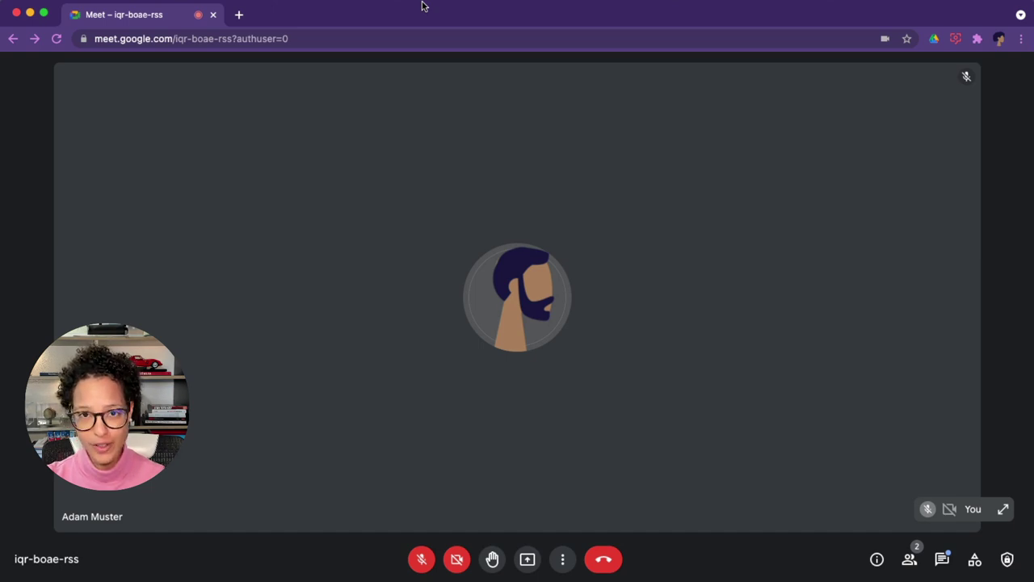
Send the chat message 'Here is the link:' followed by the pasted Google Docs URL.
{"action": "left_click", "coordinate": [947, 560]}
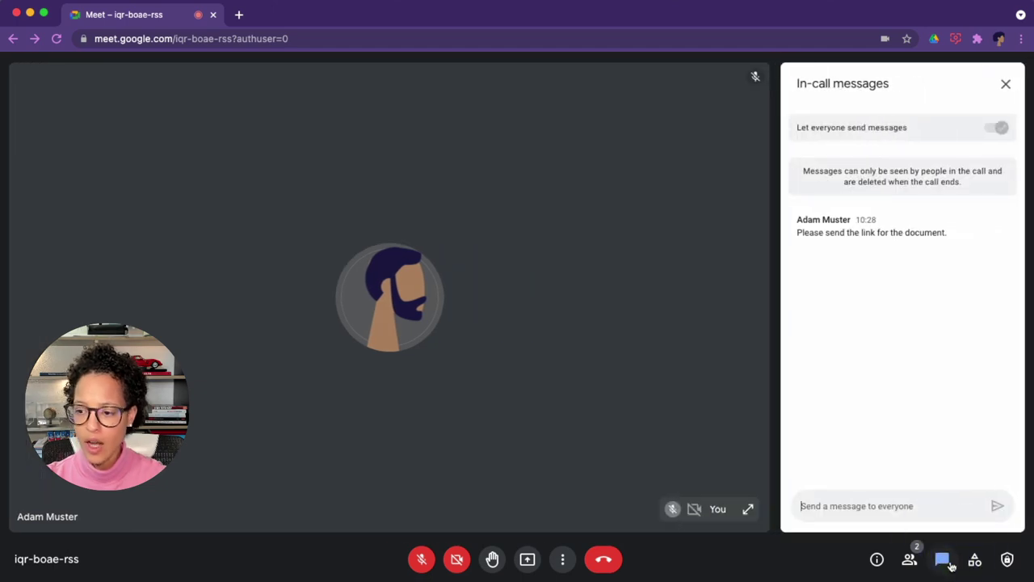
{"action": "left_click", "coordinate": [913, 507]}
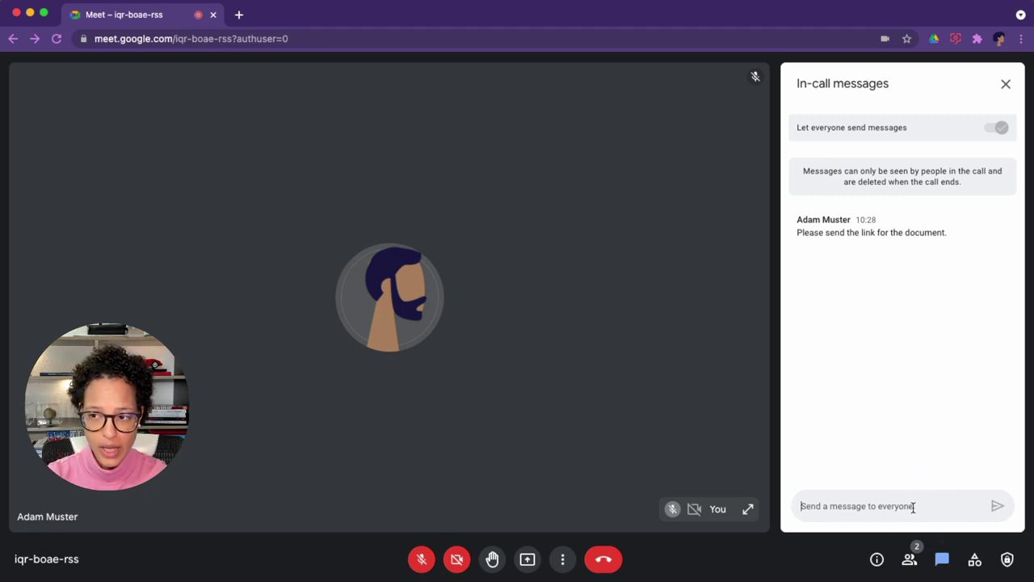
{"action": "type", "text": "H"}
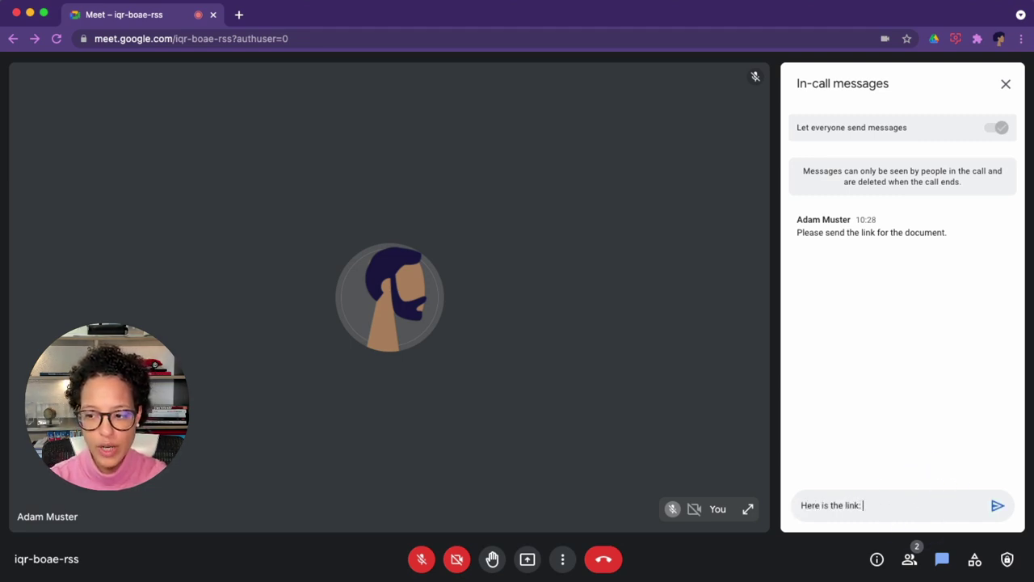
{"action": "type", "text": "ere is the link:"}
{"action": "key", "text": "Return"}
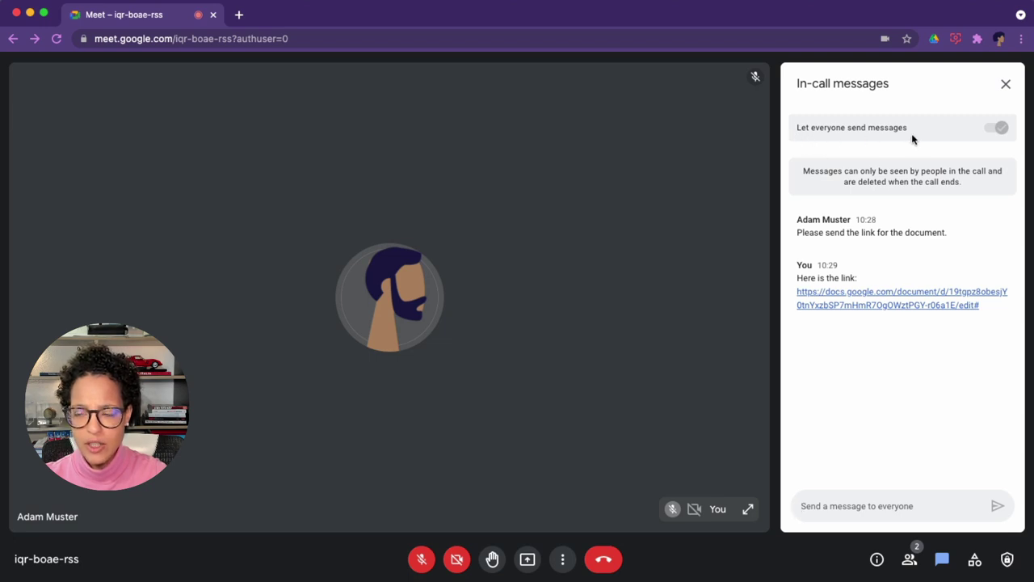
Switch off the 'Let everyone send messages' toggle in the In-call messages panel.
{"action": "left_click", "coordinate": [1000, 127]}
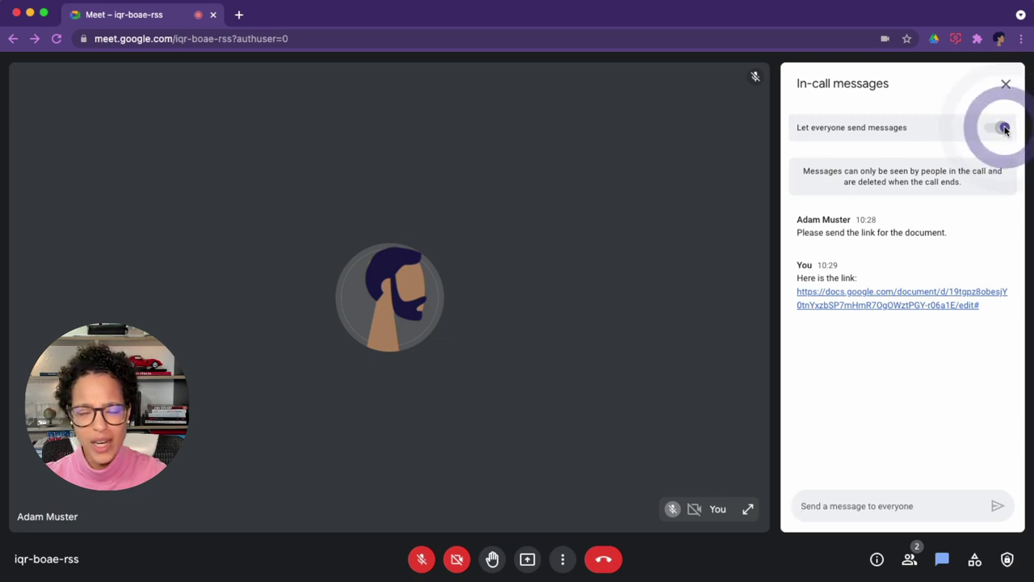